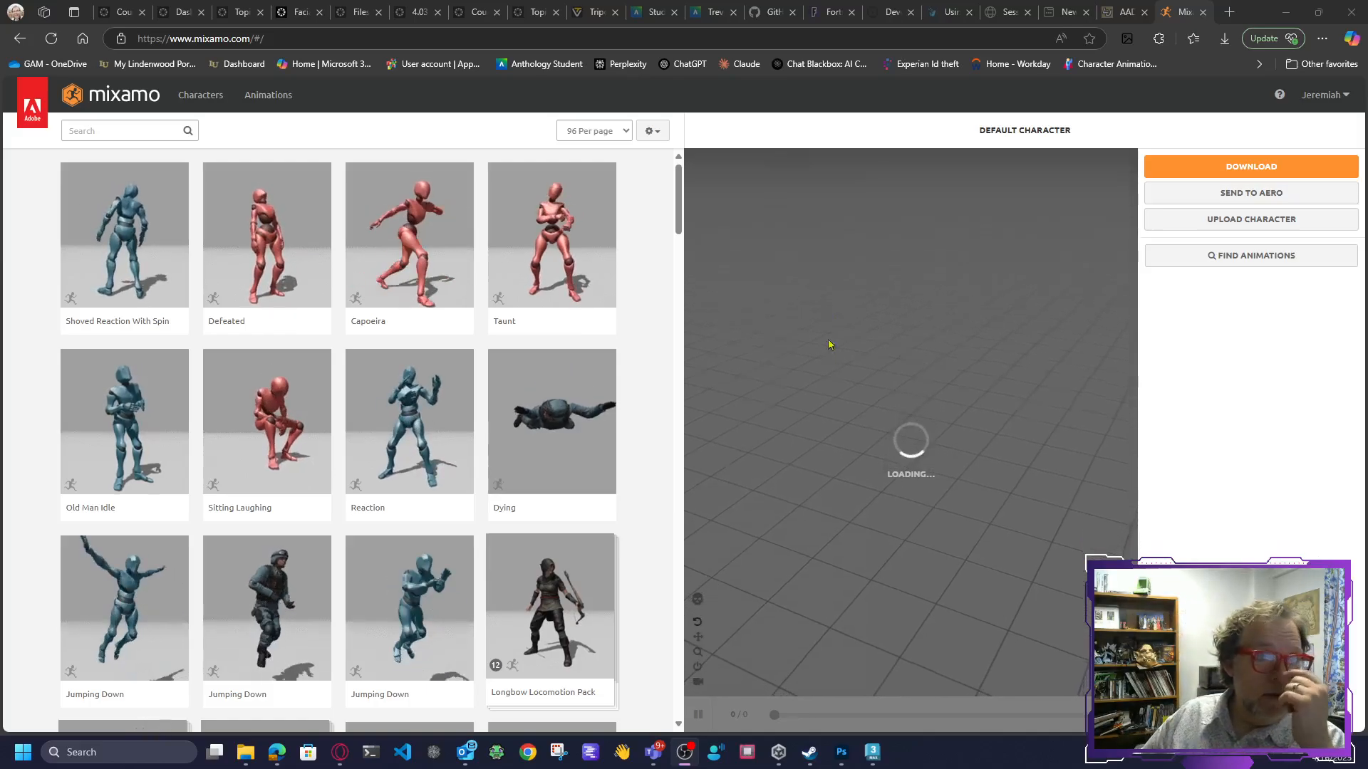
left_click(1280, 95)
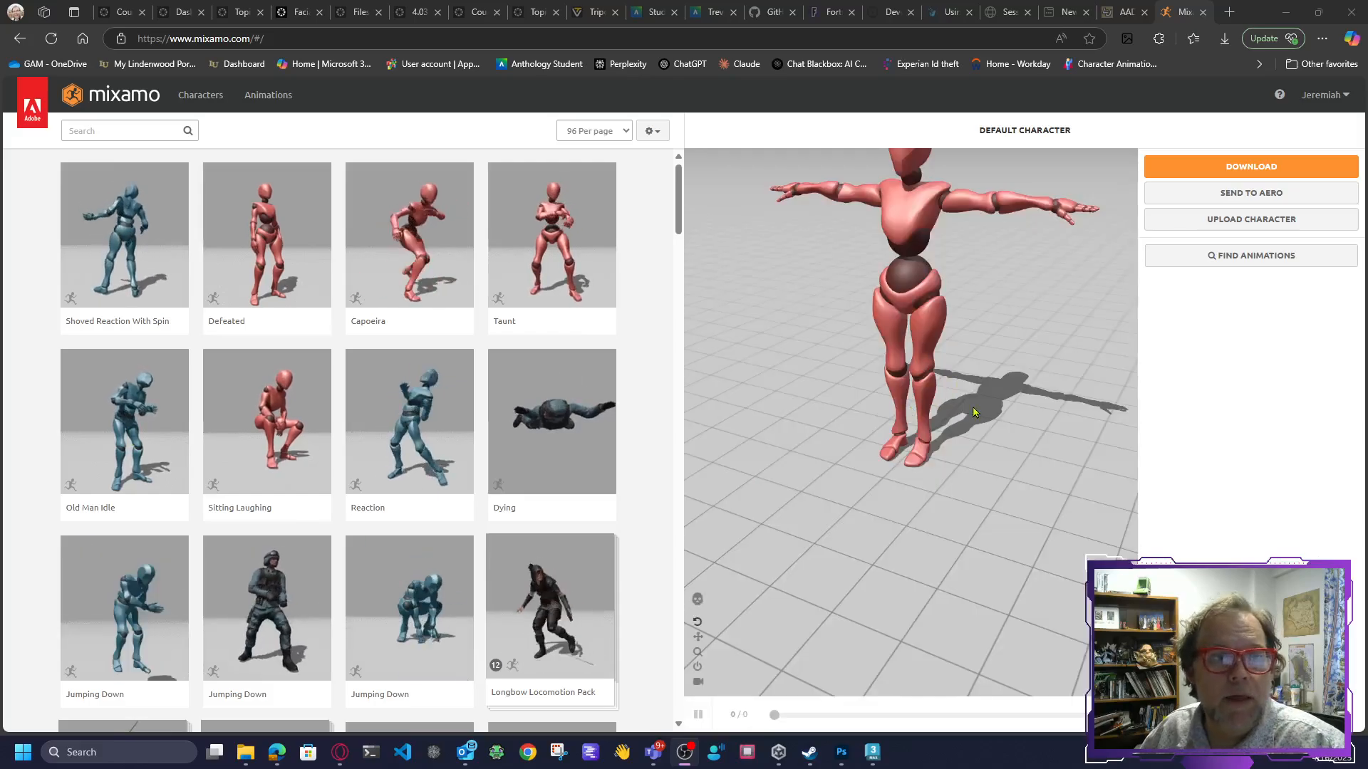
middle_click_drag(1025, 472, 986, 473)
middle_click_drag(924, 512, 962, 500)
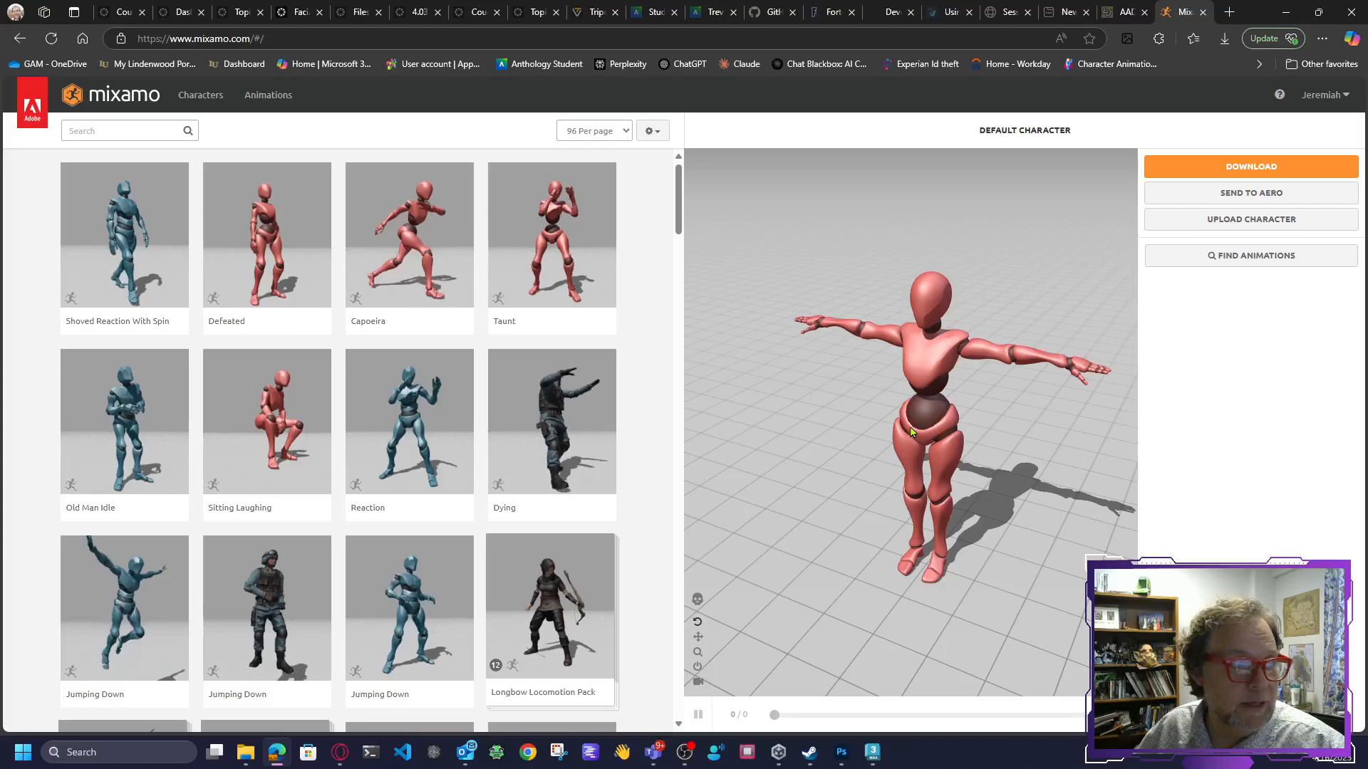
Load the Vanguard By T. Choonyung character from the character library and inspect it in the preview.
left_click(210, 104)
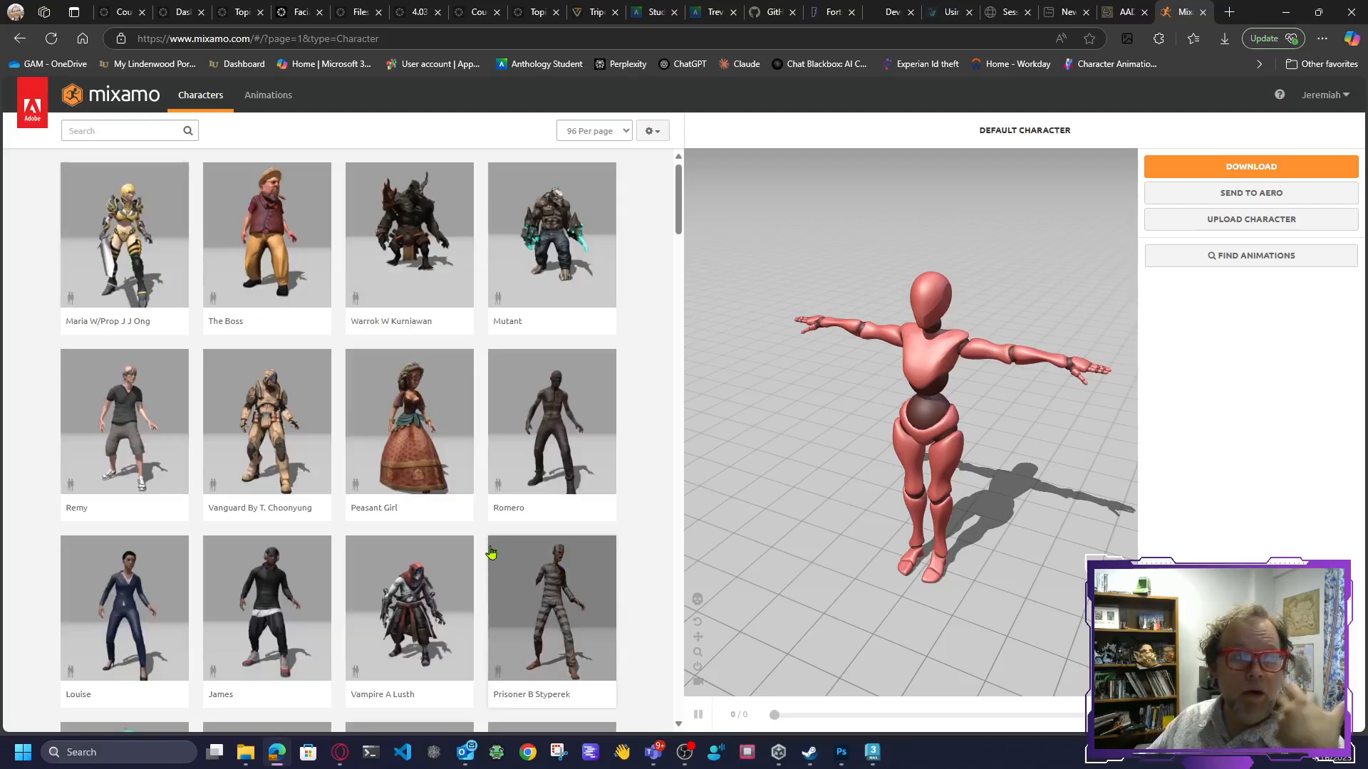
left_click(269, 419)
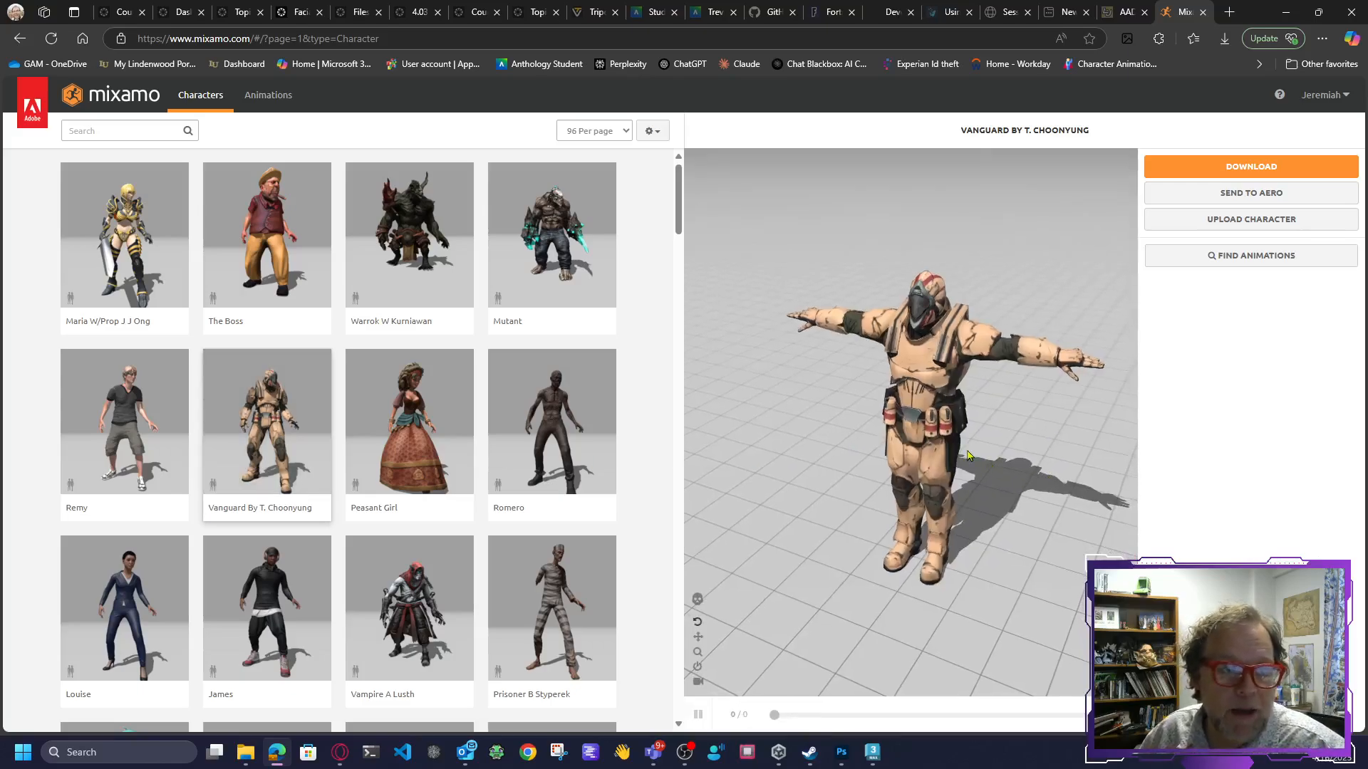
middle_click_drag(996, 465, 968, 450)
mouse_move(800, 354)
middle_mouse_down()
mouse_move(827, 366)
mouse_move(810, 361)
middle_mouse_up()
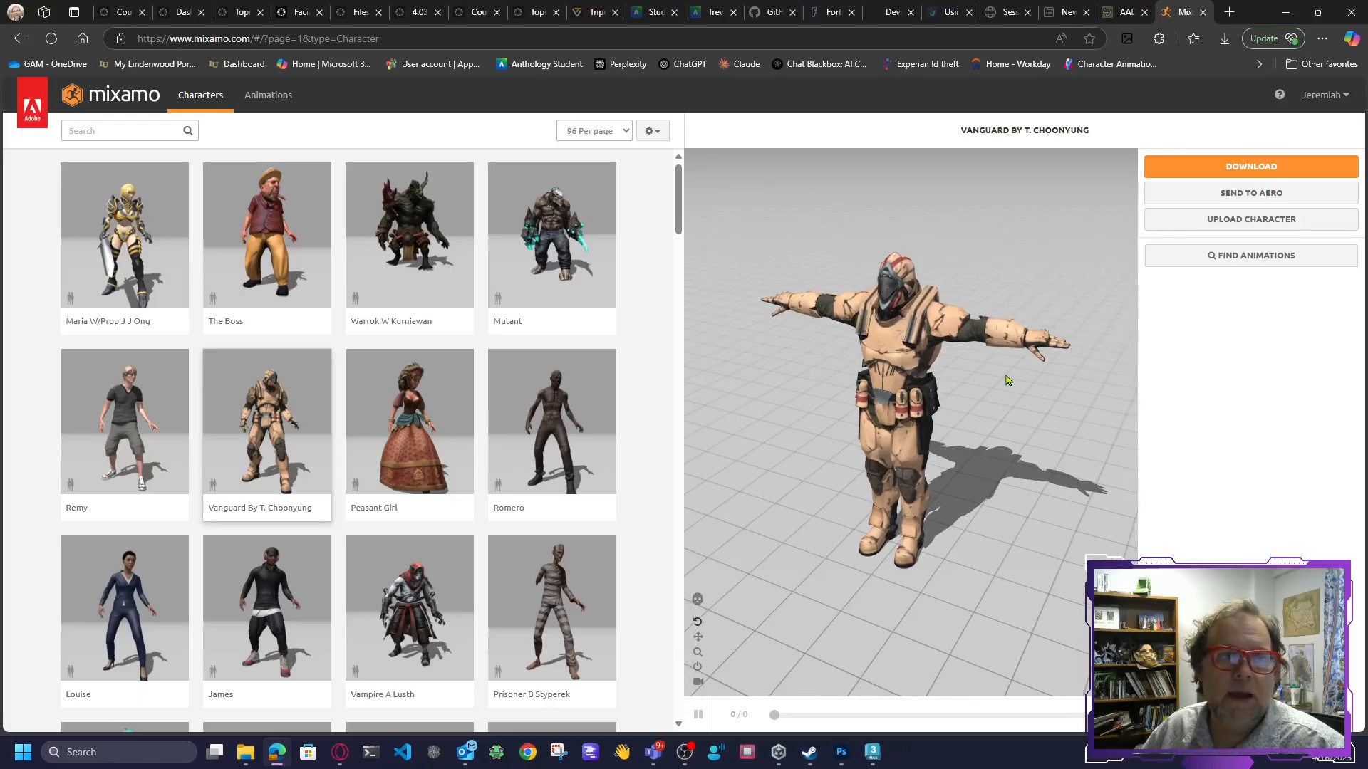
scroll(1007, 373, "up", 2)
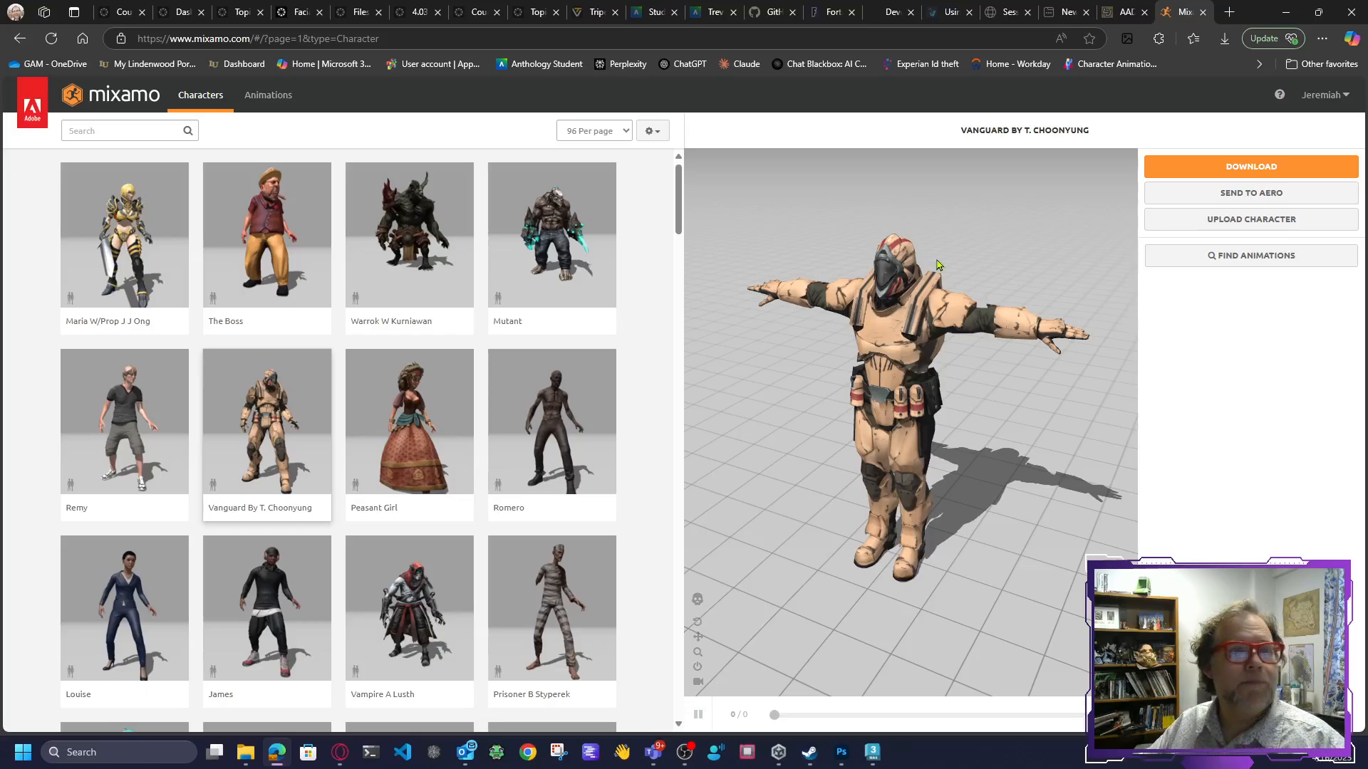
Start a character upload and check the contents of the Oldman folder in Downloads.
left_click(1237, 220)
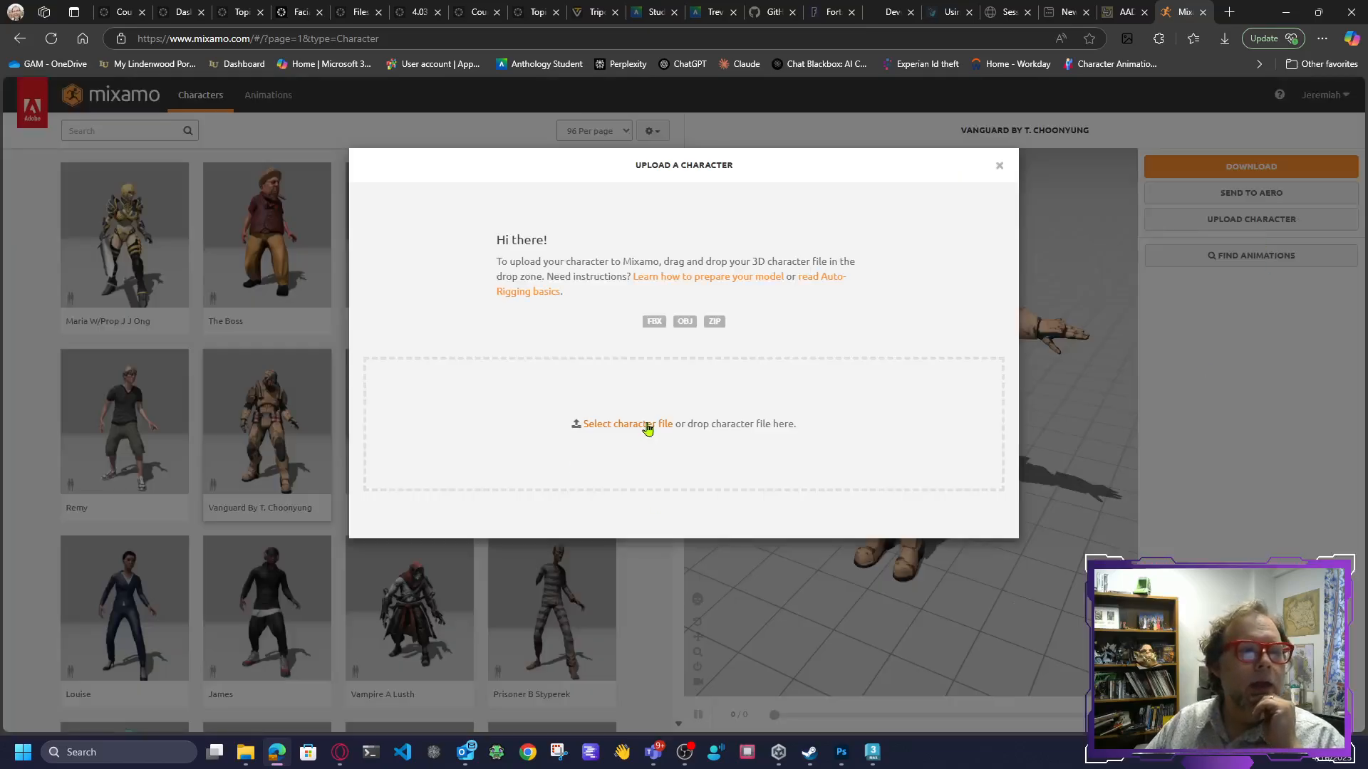
left_click(878, 425)
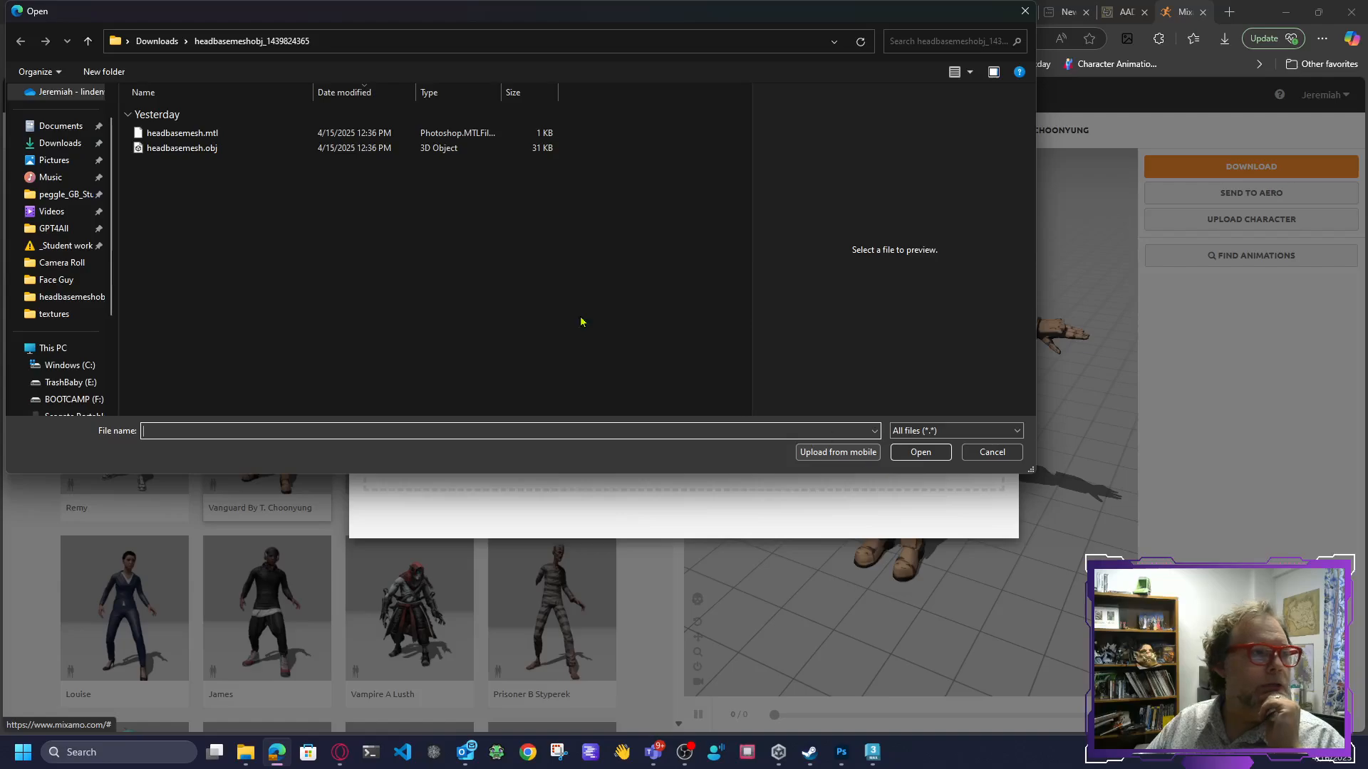
left_click(157, 40)
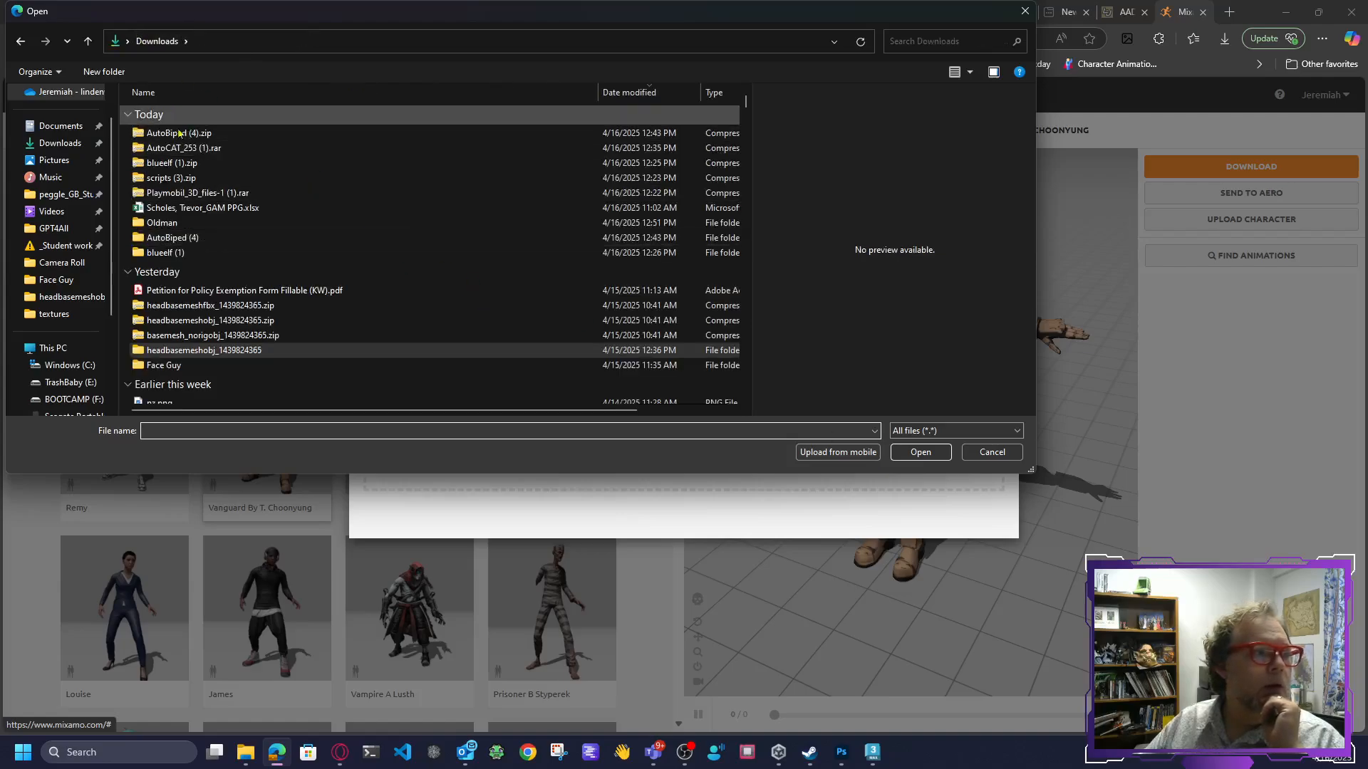
double_click(235, 222)
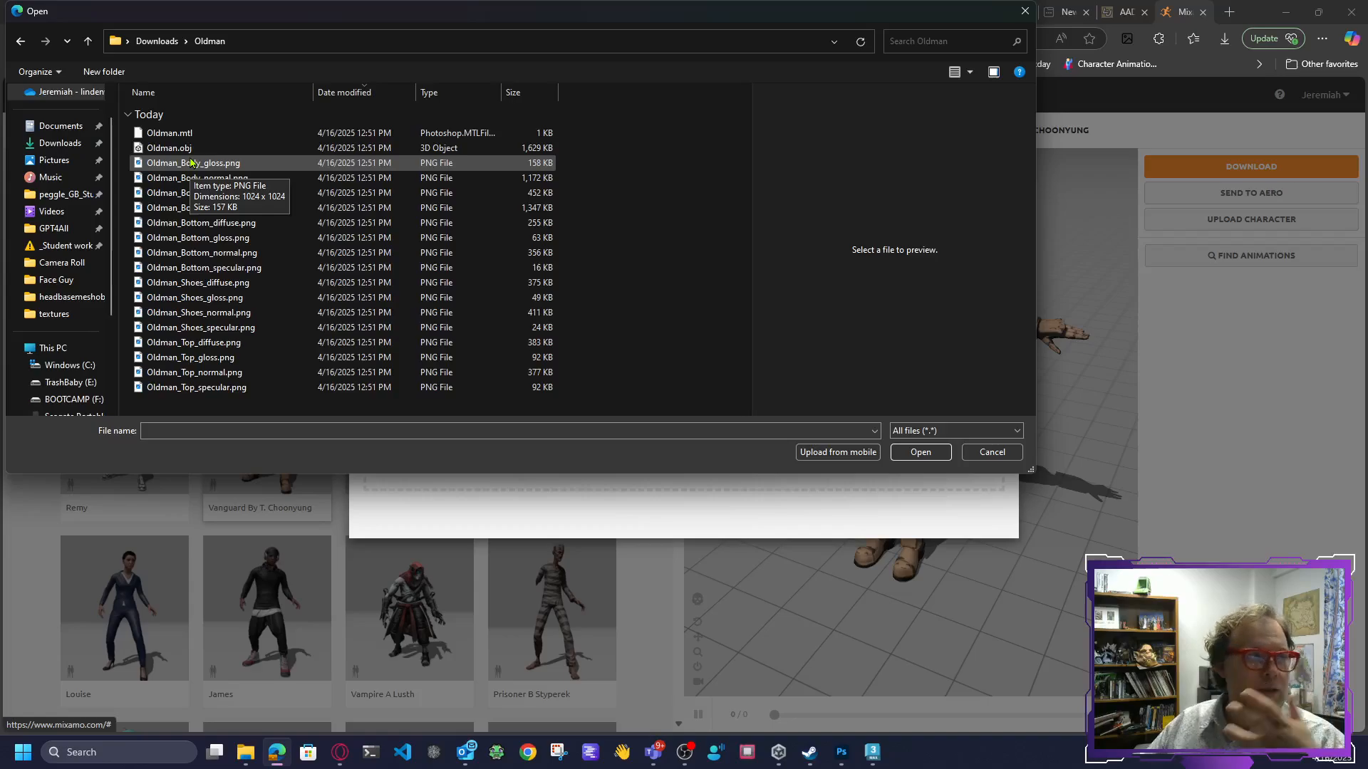
left_click(156, 41)
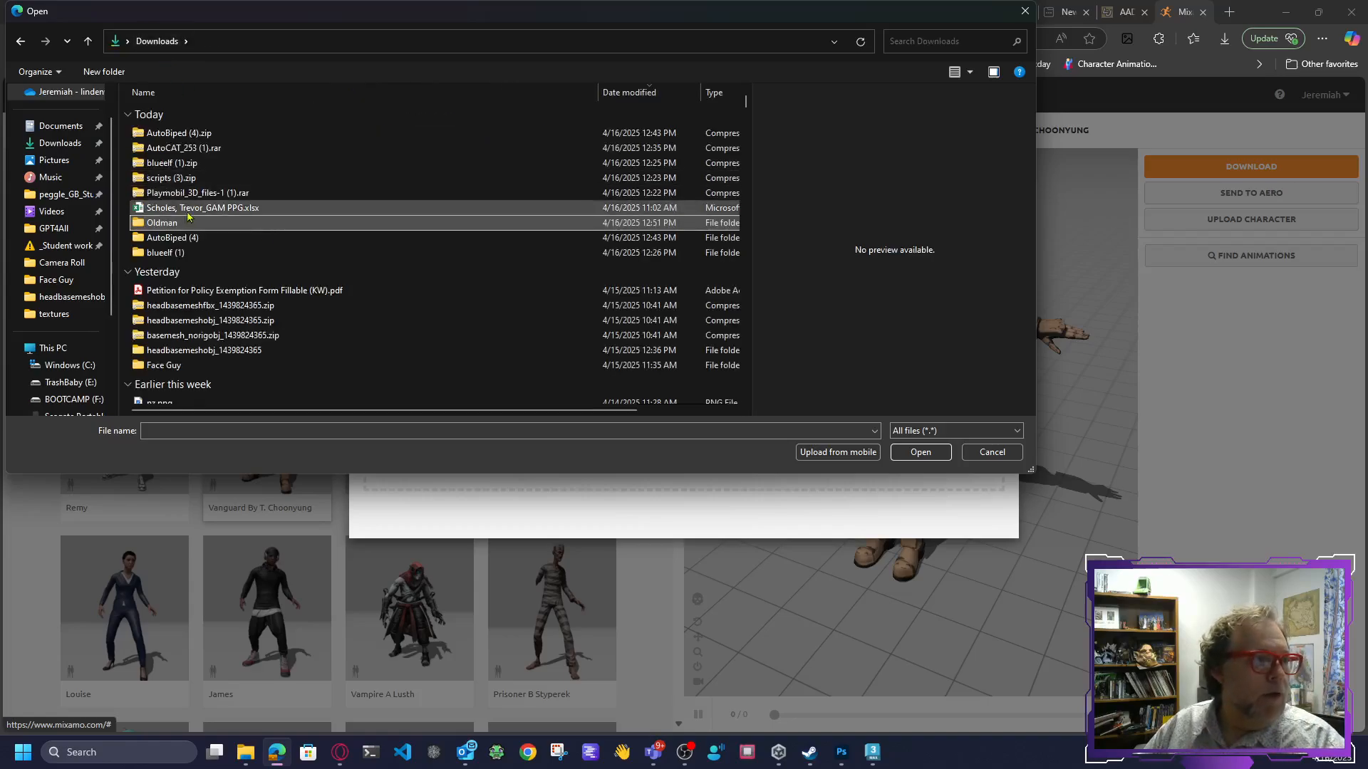
Compress the Oldman folder into Oldman.zip and upload the archive as the character.
right_click(165, 223)
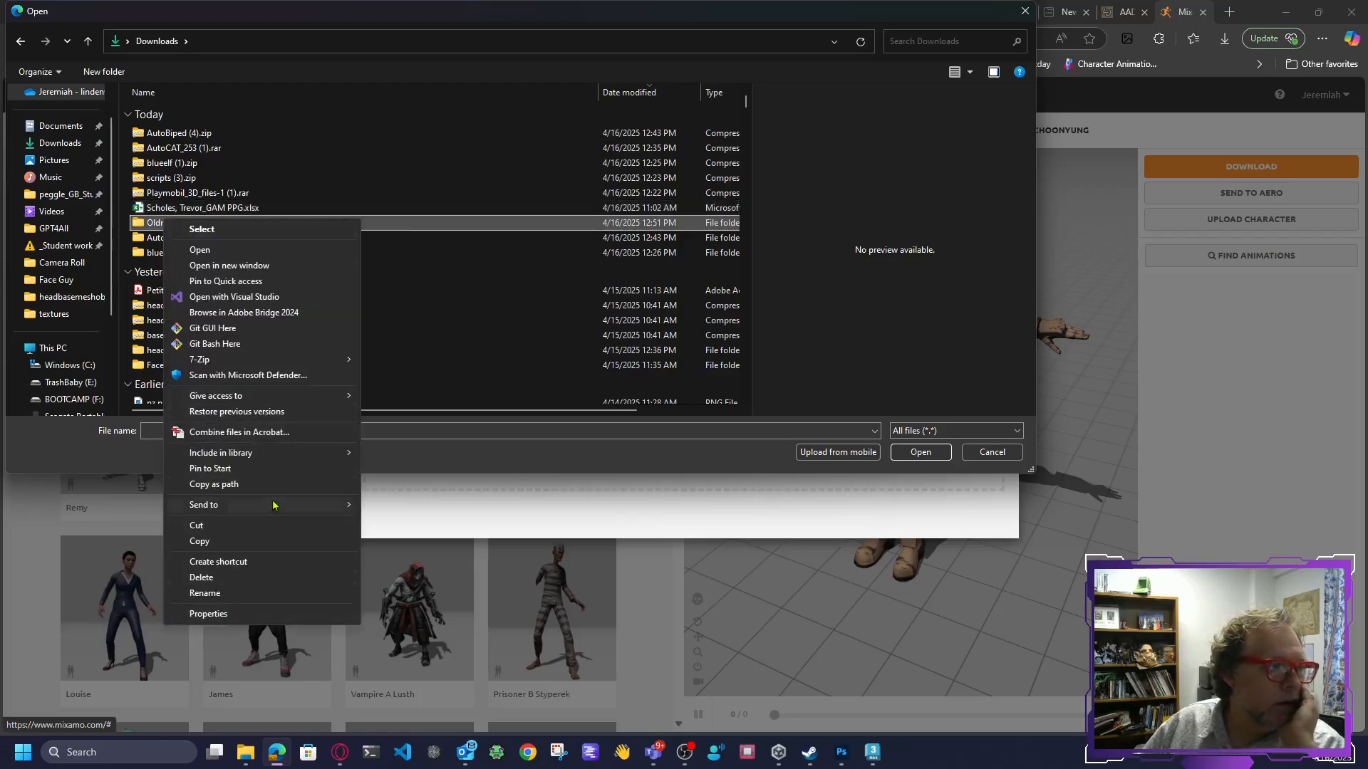
mouse_move(273, 507)
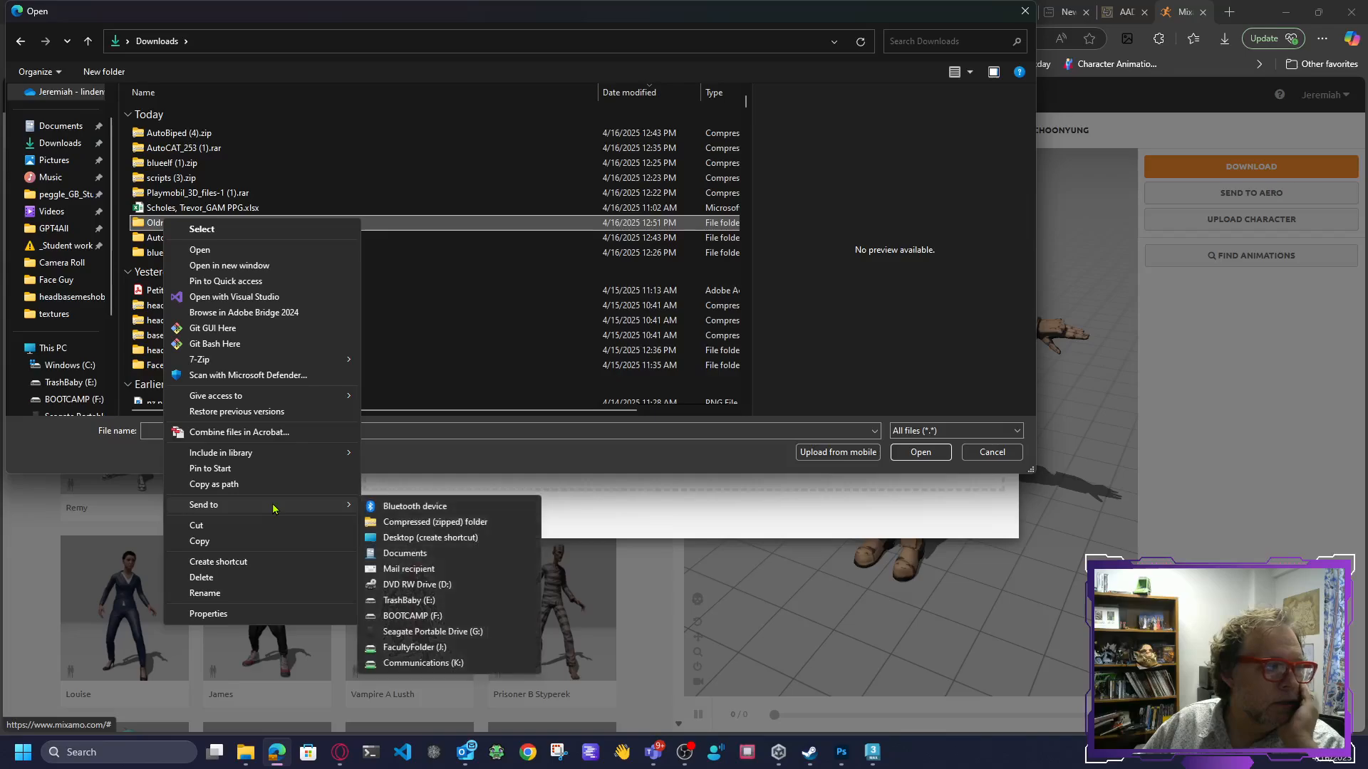
left_click(432, 524)
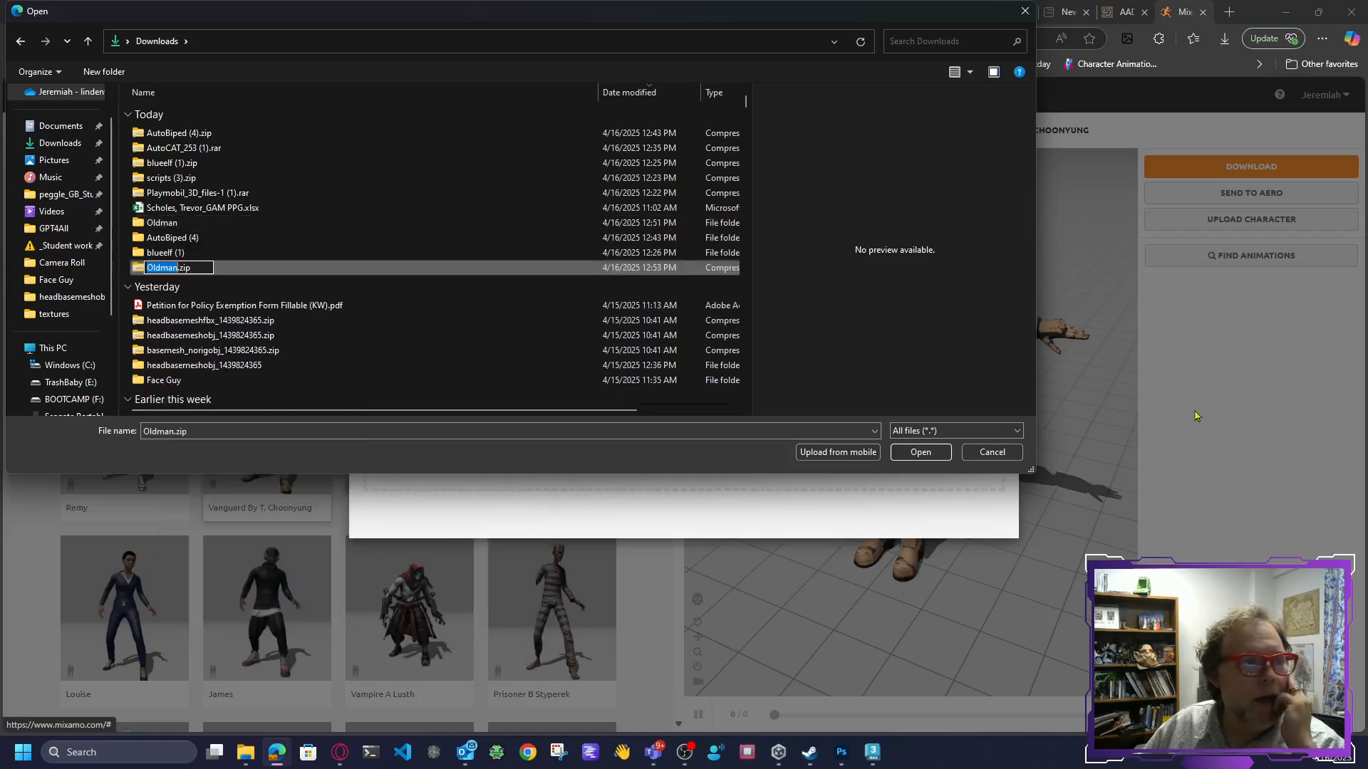
left_click(198, 263)
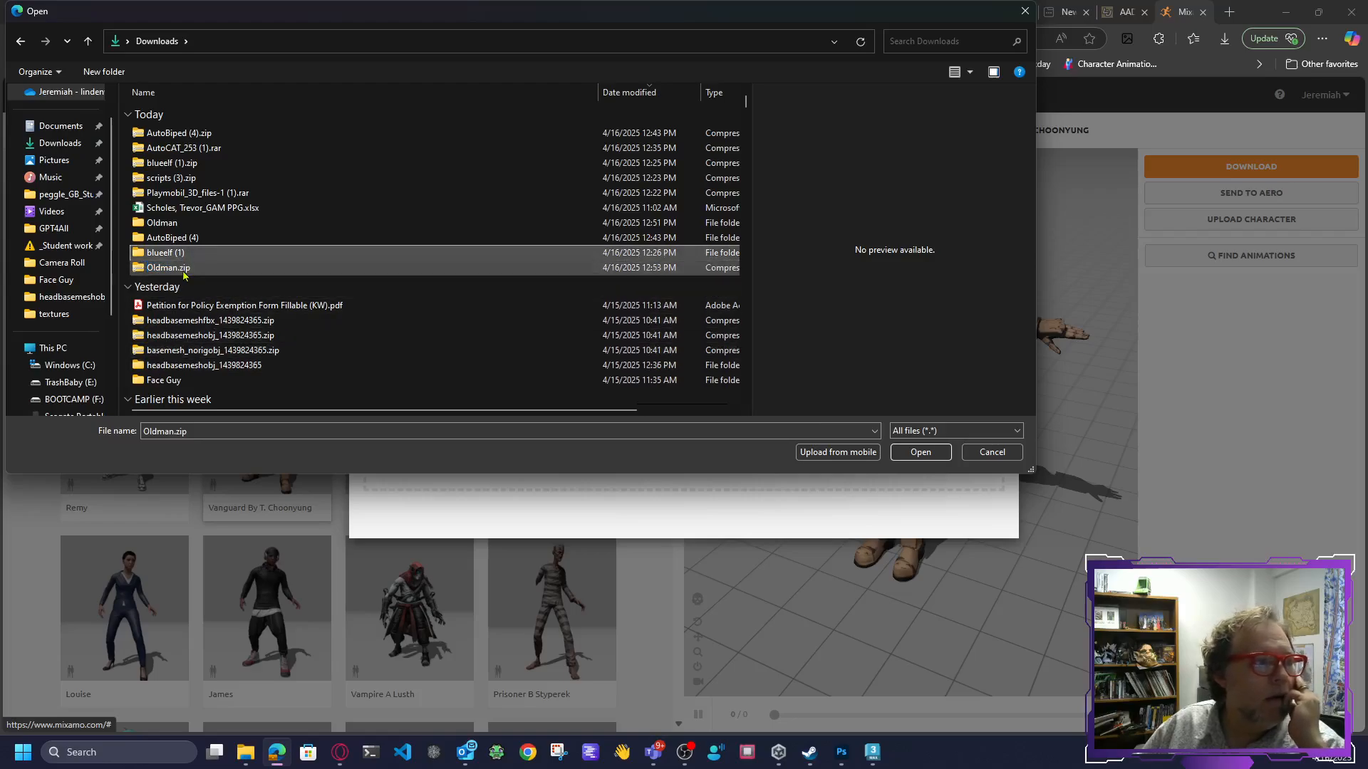
left_click(926, 455)
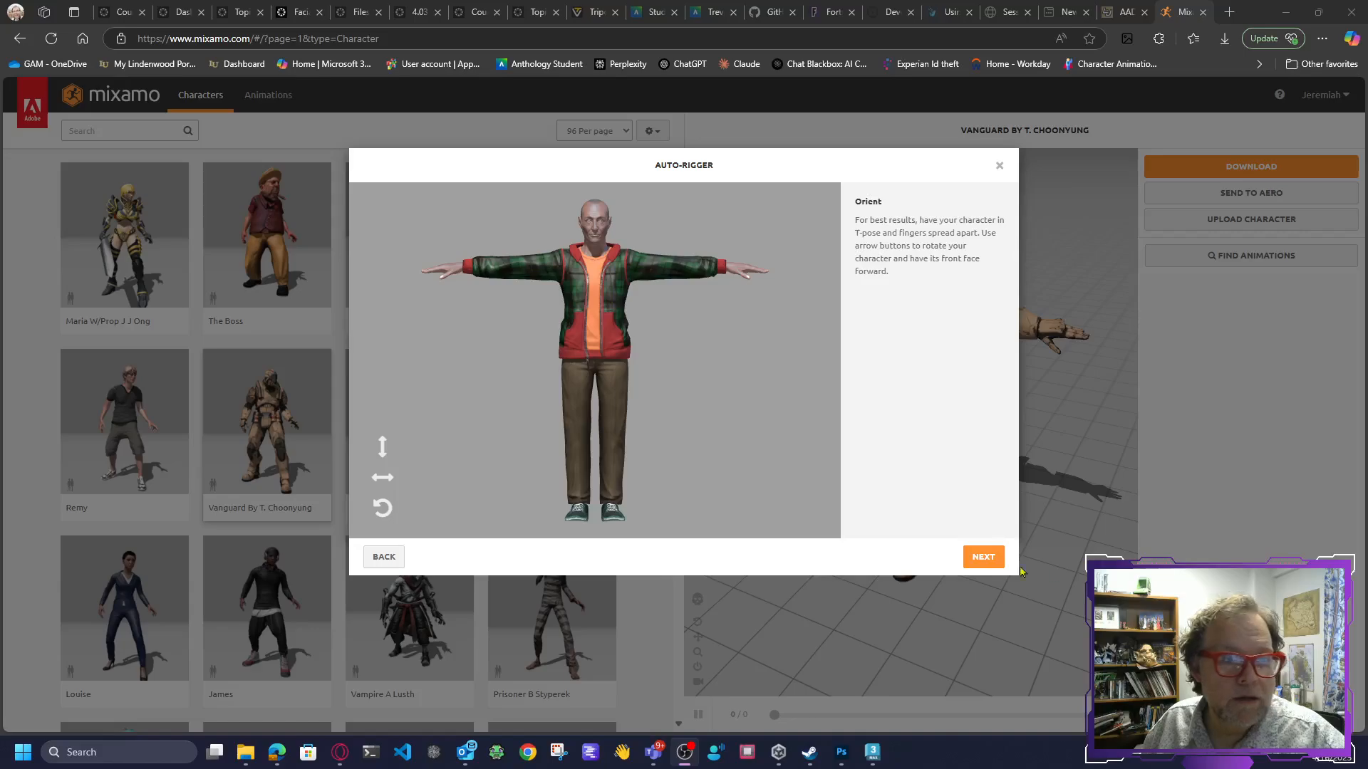
Accept the character's orientation and place the chin, wrist, elbow, knee and groin markers on the model with symmetry on.
left_click(983, 557)
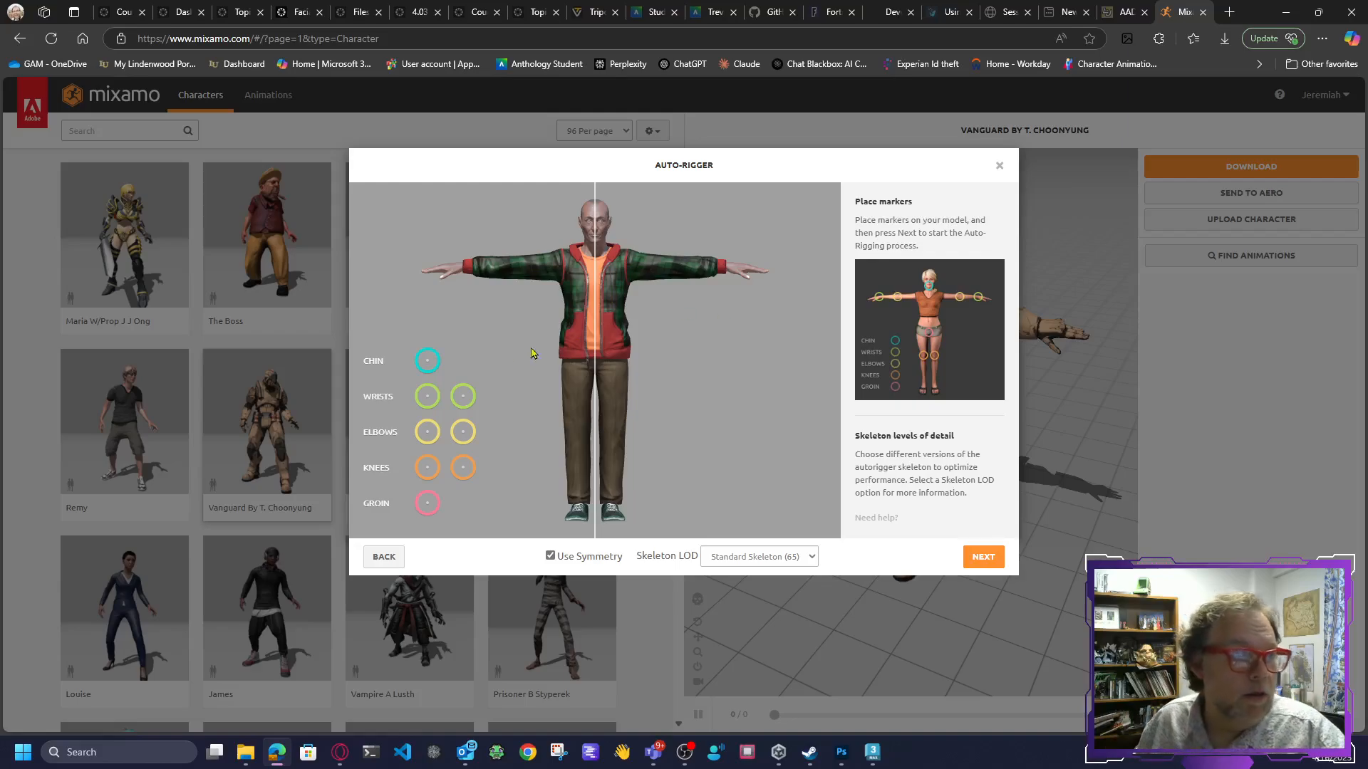
mouse_move(425, 365)
left_mouse_down()
mouse_move(458, 359)
mouse_move(583, 272)
mouse_move(596, 247)
left_mouse_up()
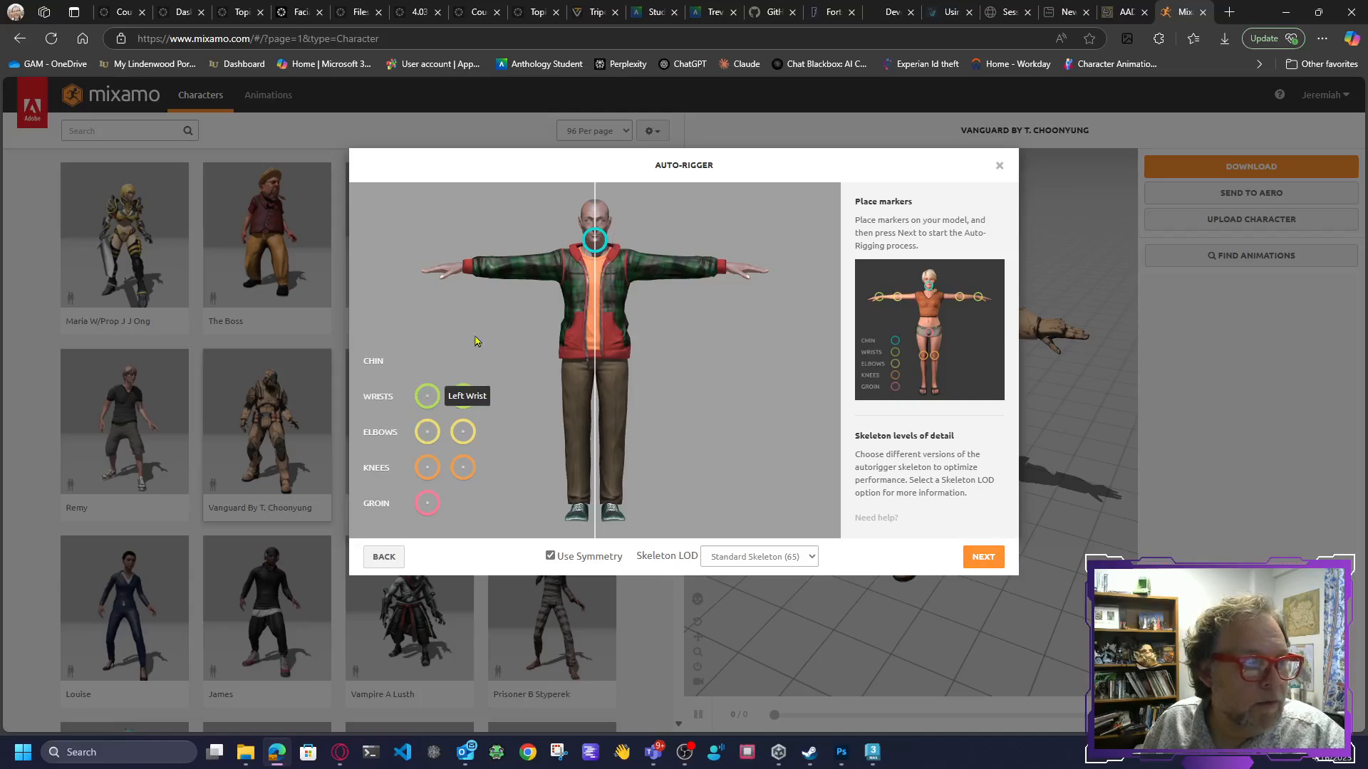
mouse_move(419, 399)
left_mouse_down()
mouse_move(473, 329)
mouse_move(462, 273)
left_mouse_up()
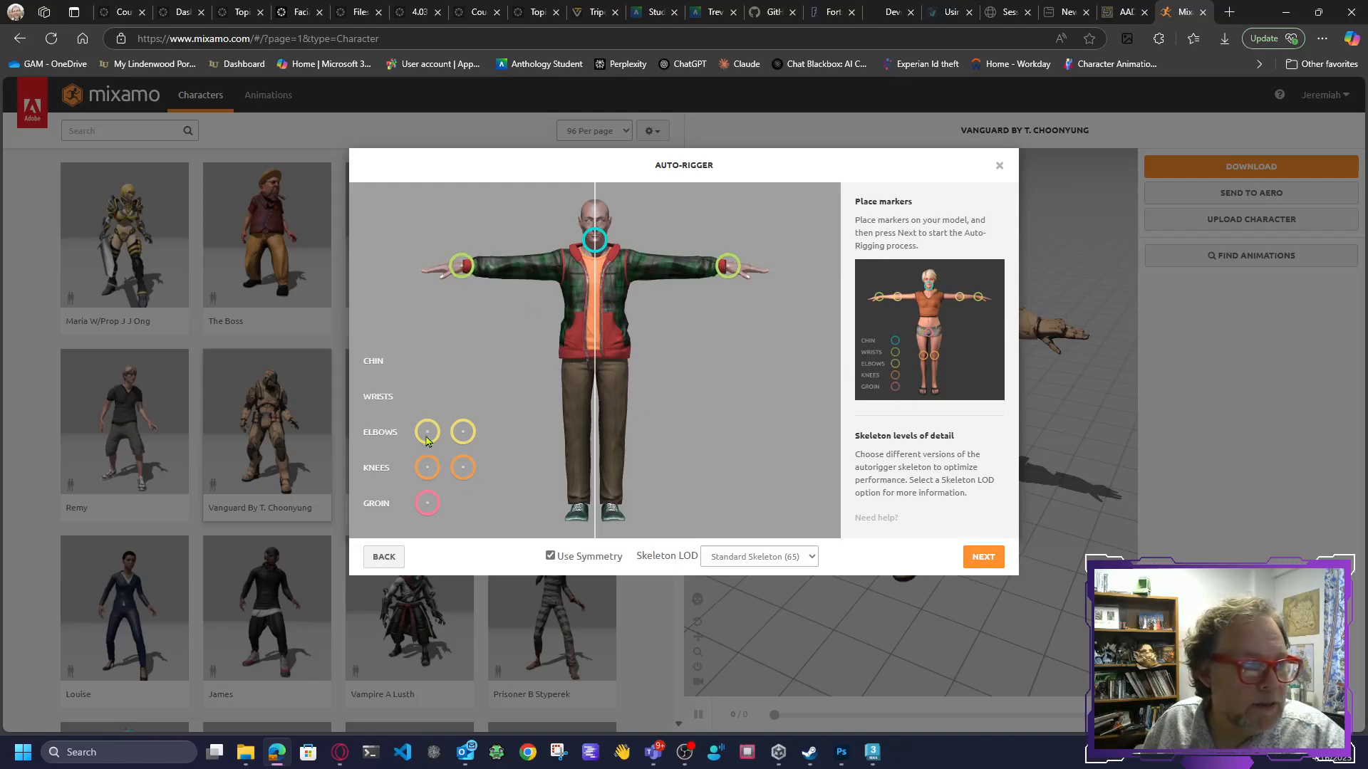
mouse_move(427, 434)
left_mouse_down()
mouse_move(506, 269)
mouse_move(520, 274)
left_mouse_up()
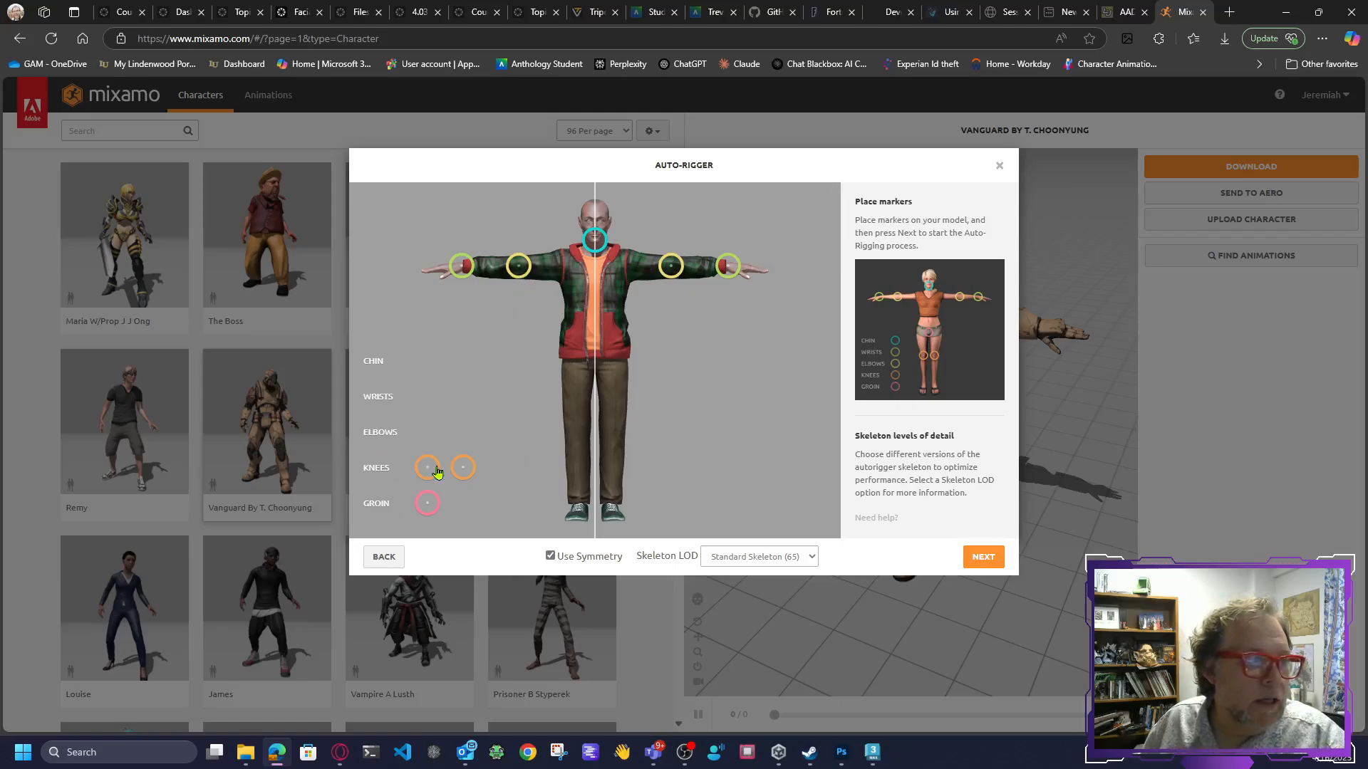
left_click_drag(437, 471, 576, 447)
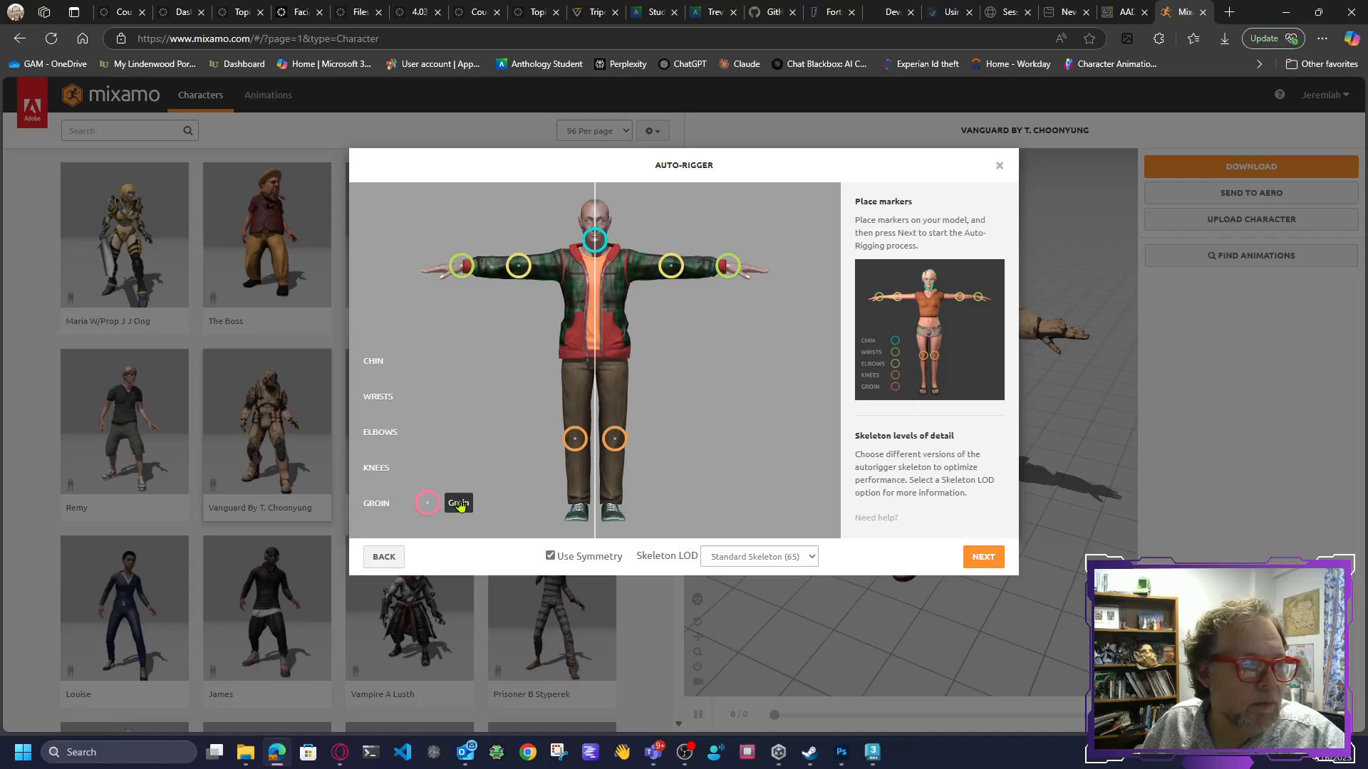
left_click_drag(427, 502, 594, 373)
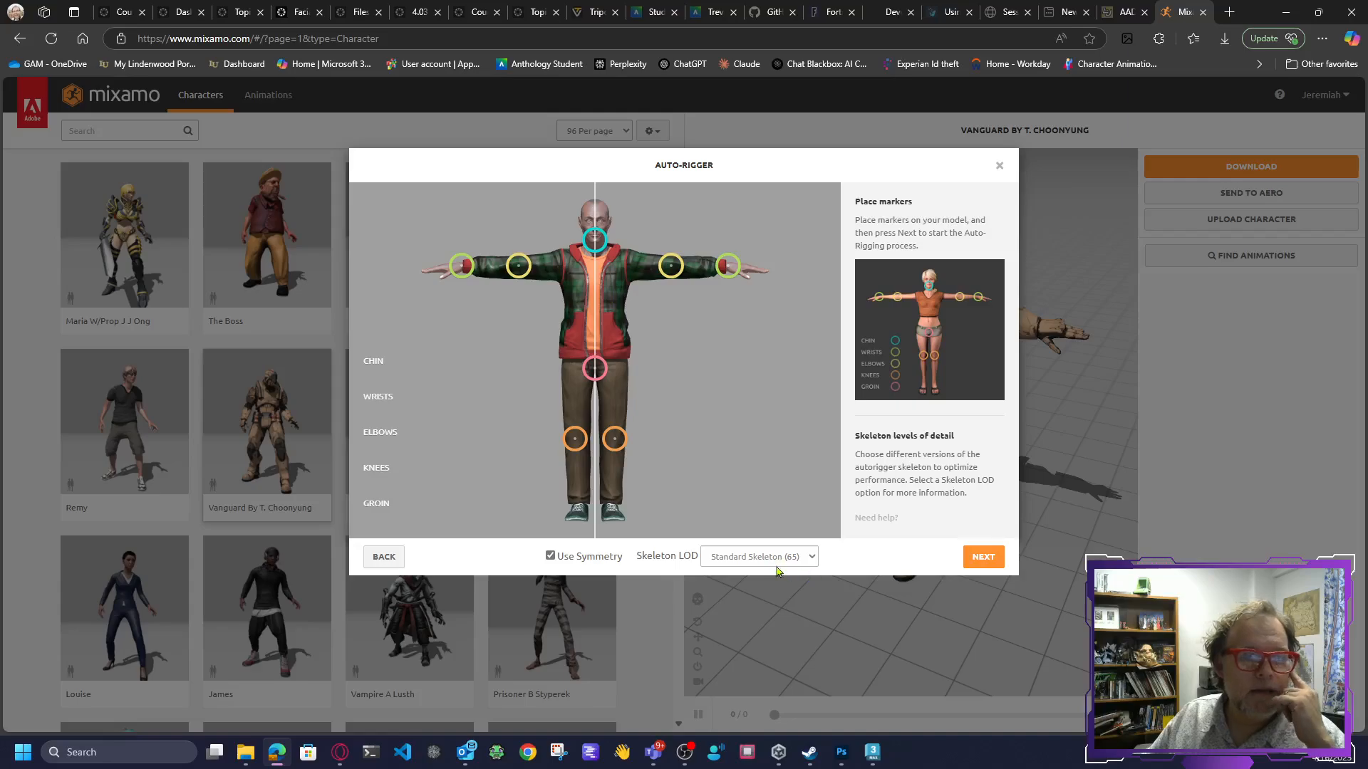
Review the skeleton detail options, auto-rig the character with Standard Skeleton (65) and accept the rigged result.
left_click(801, 560)
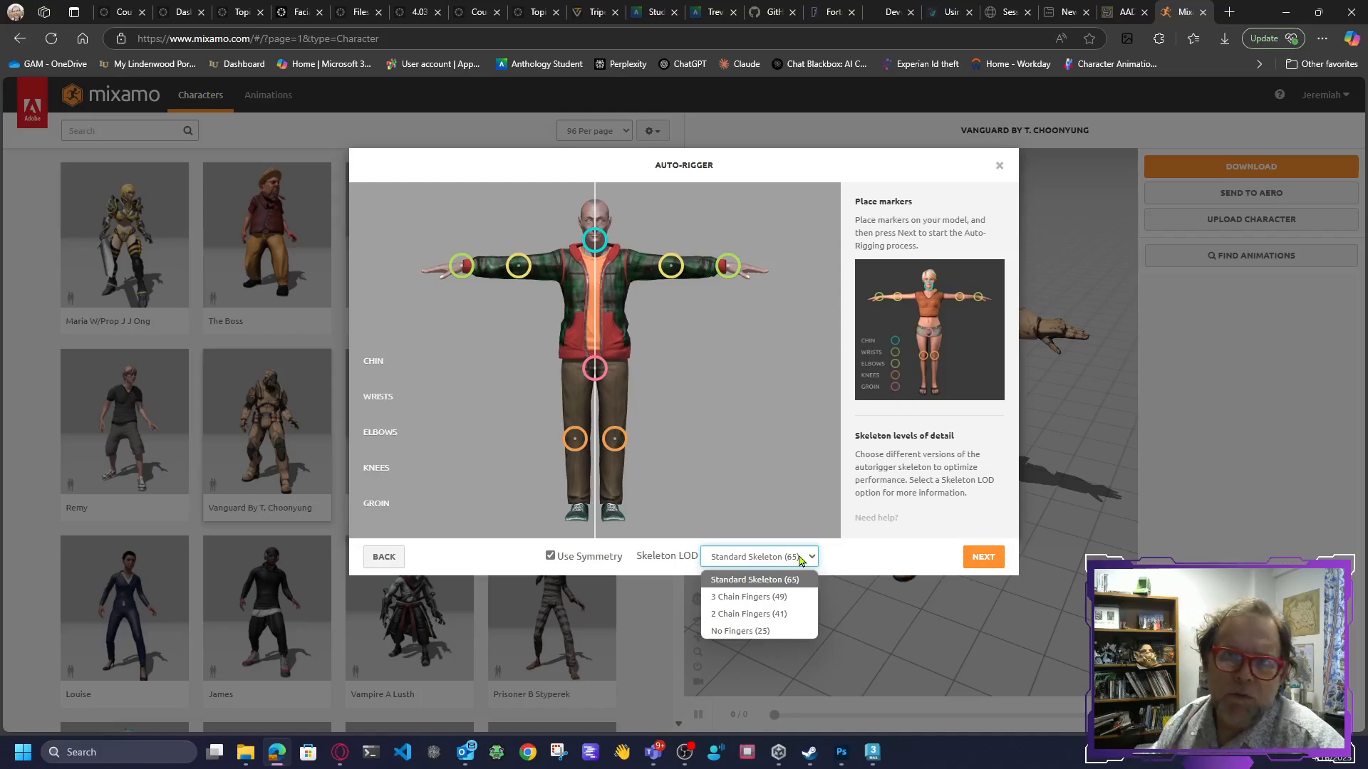
left_click(859, 560)
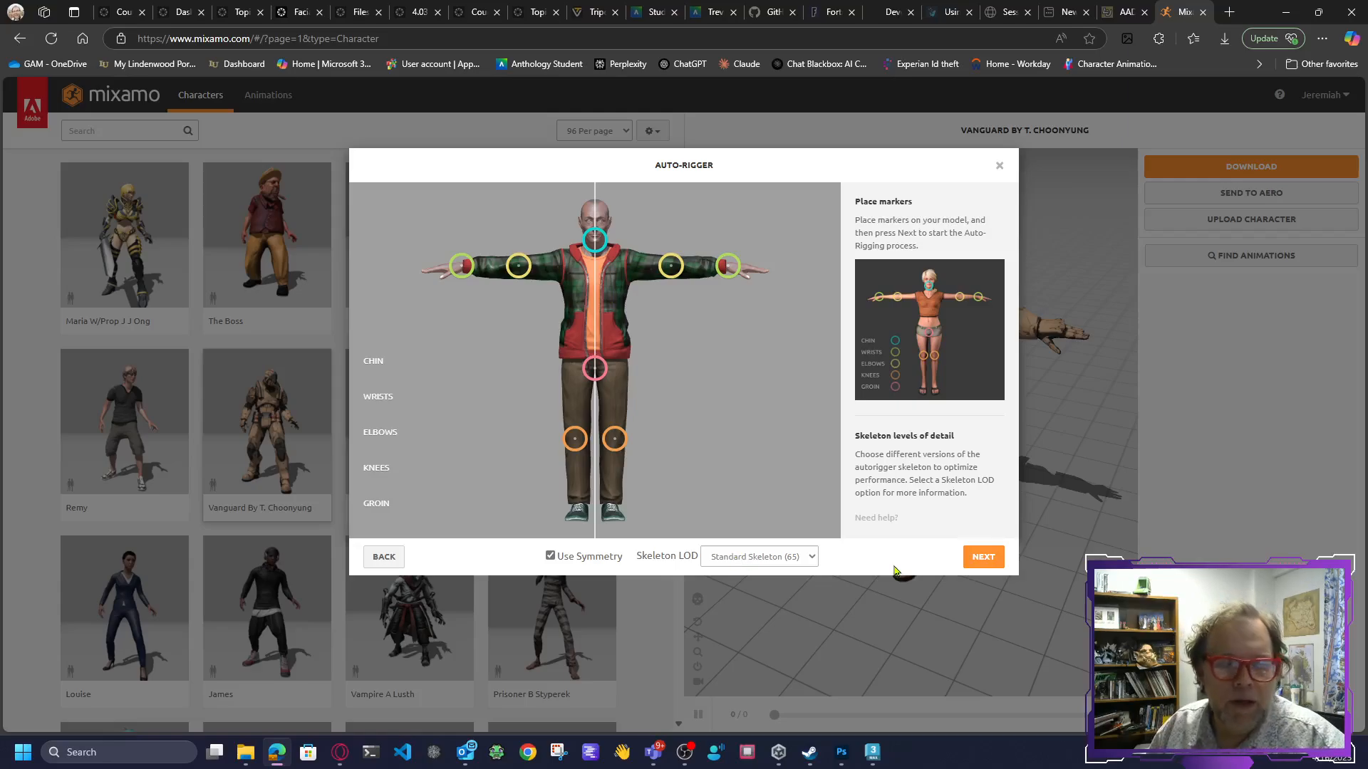
left_click(801, 558)
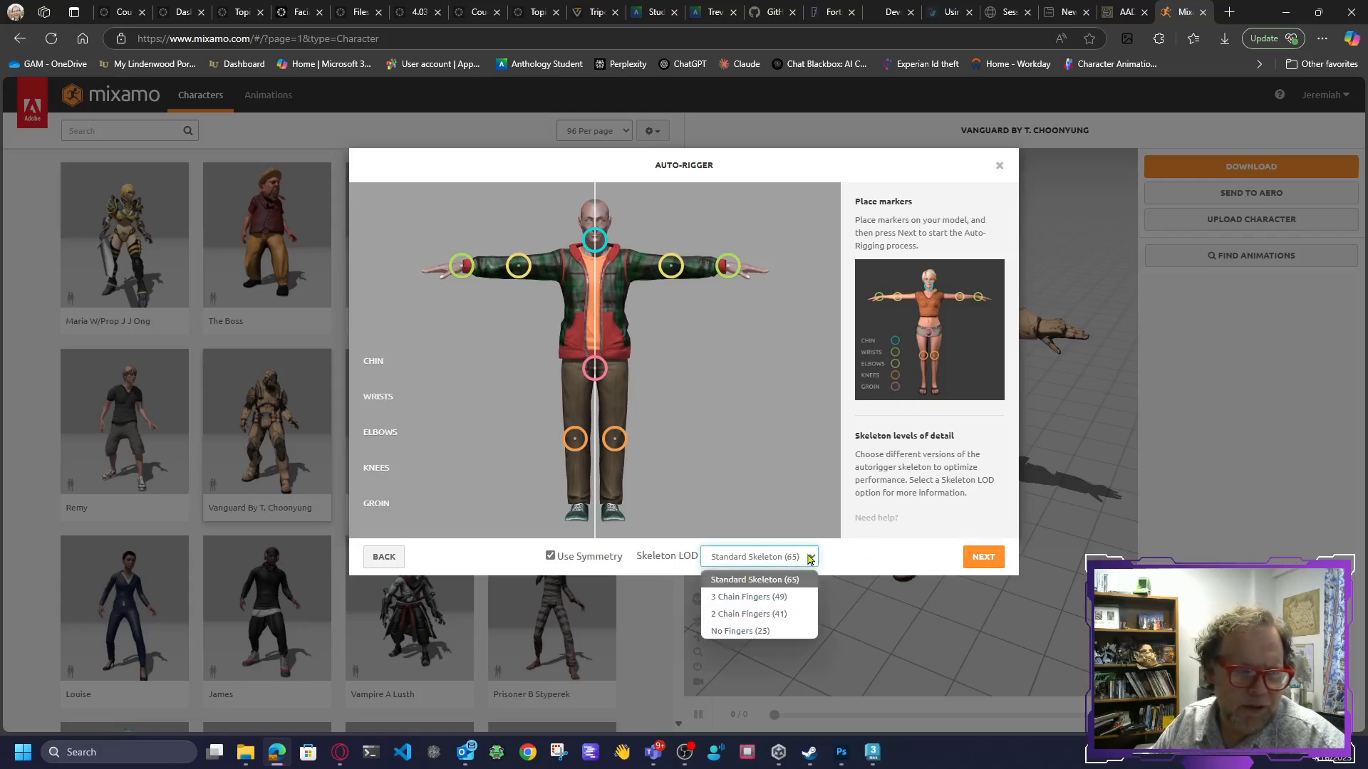
left_click(870, 553)
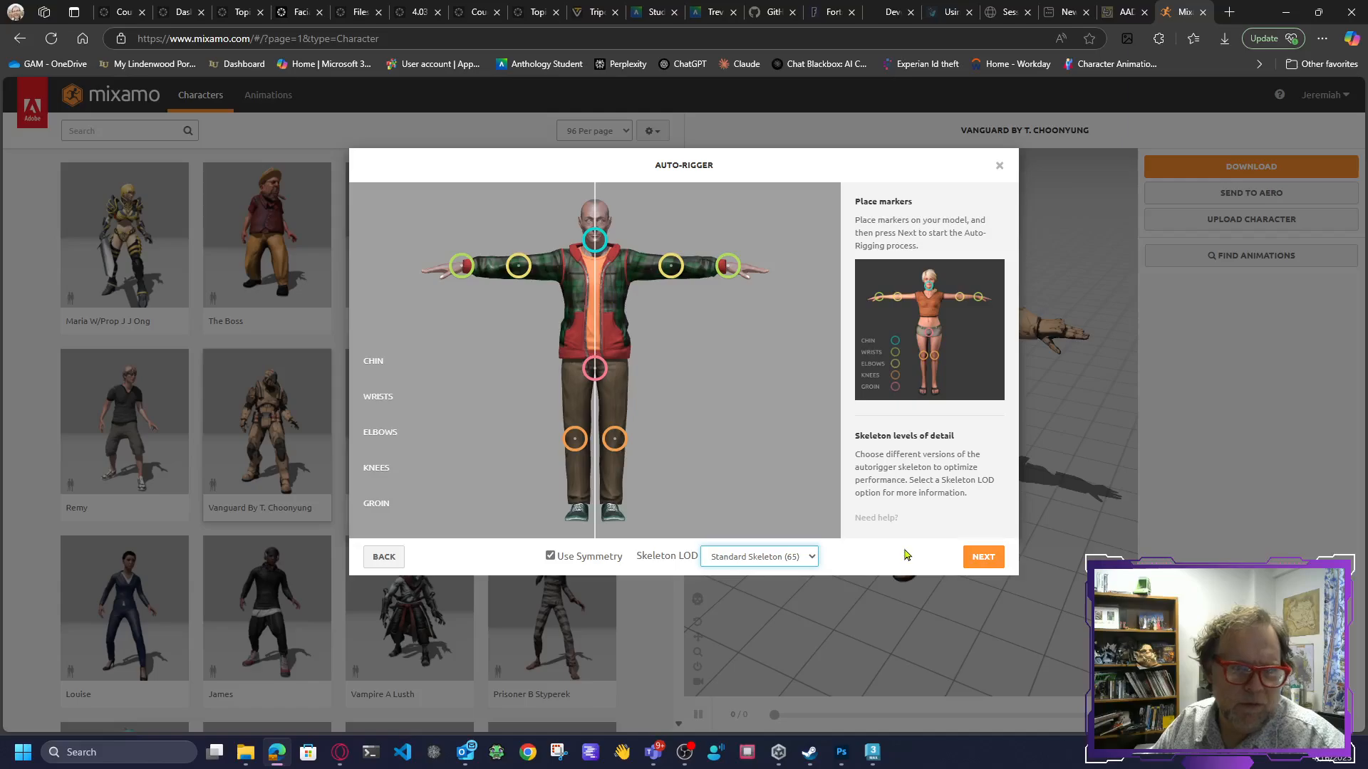
left_click(983, 560)
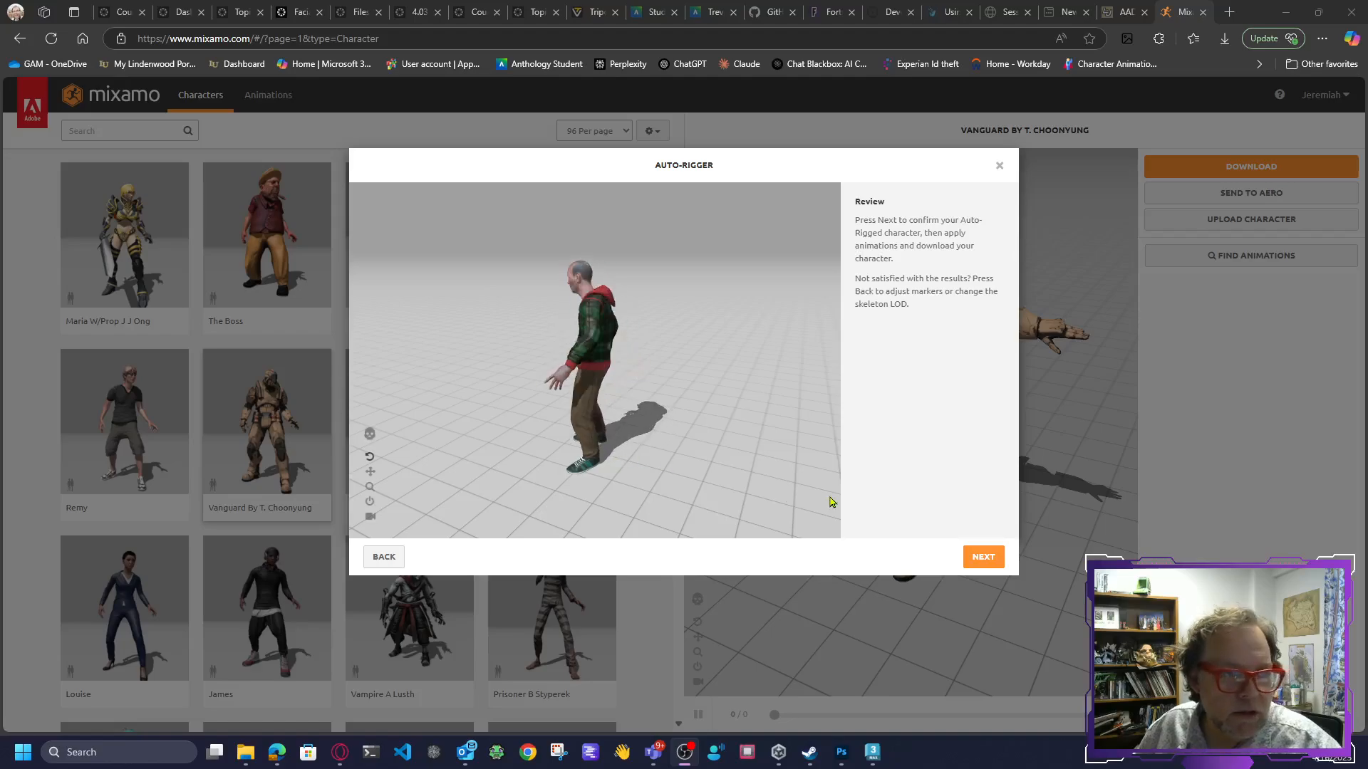
left_click(987, 563)
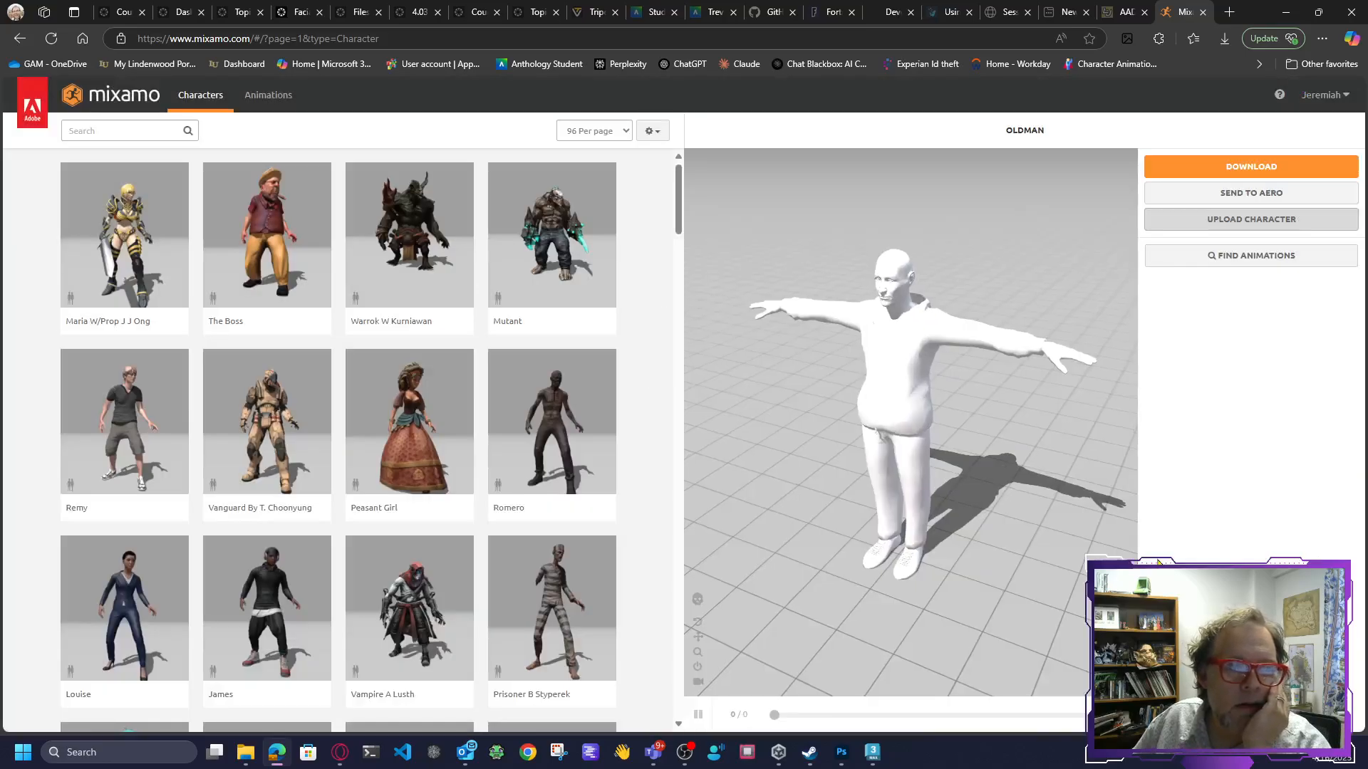
Search the animation library for "idle" and apply the Idle animation shown on the blue mannequin in a wide stance to Oldman.
left_click(268, 97)
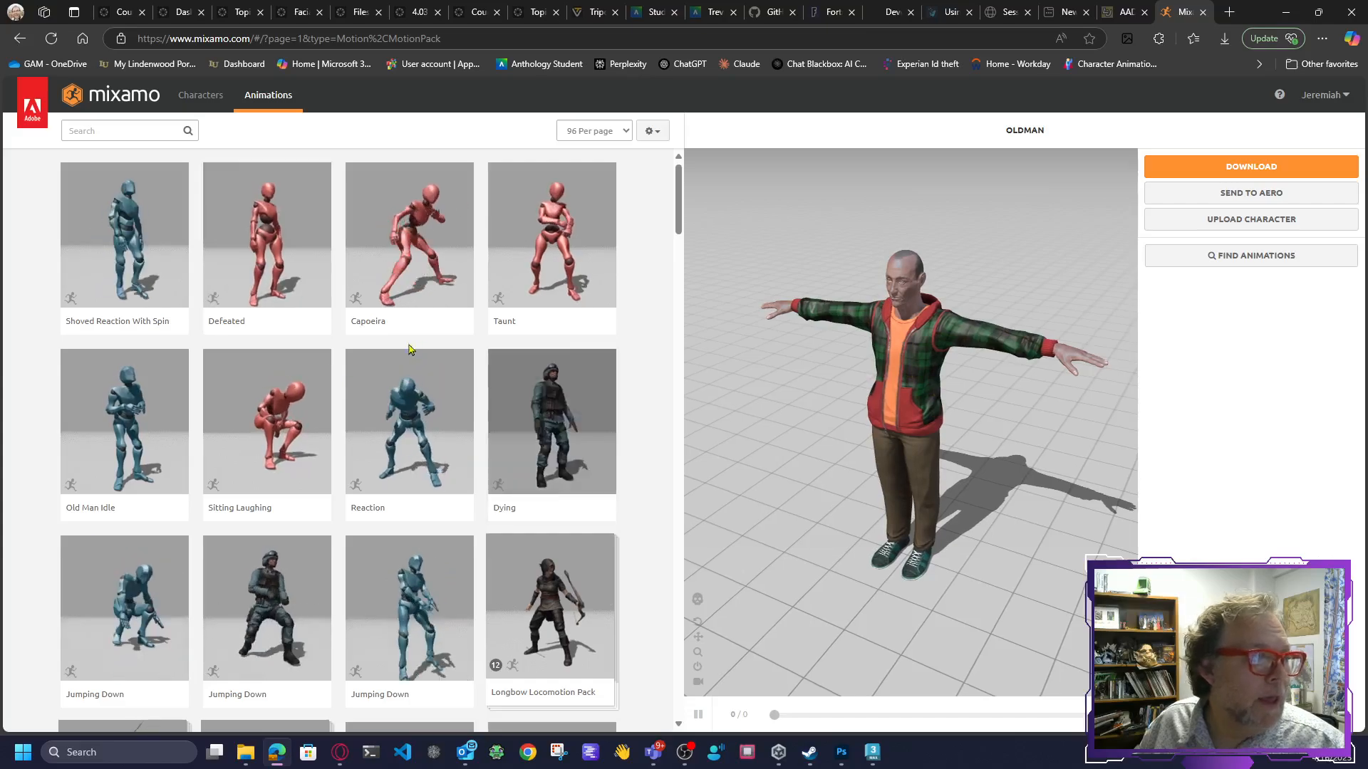
scroll(652, 285, "down", 3)
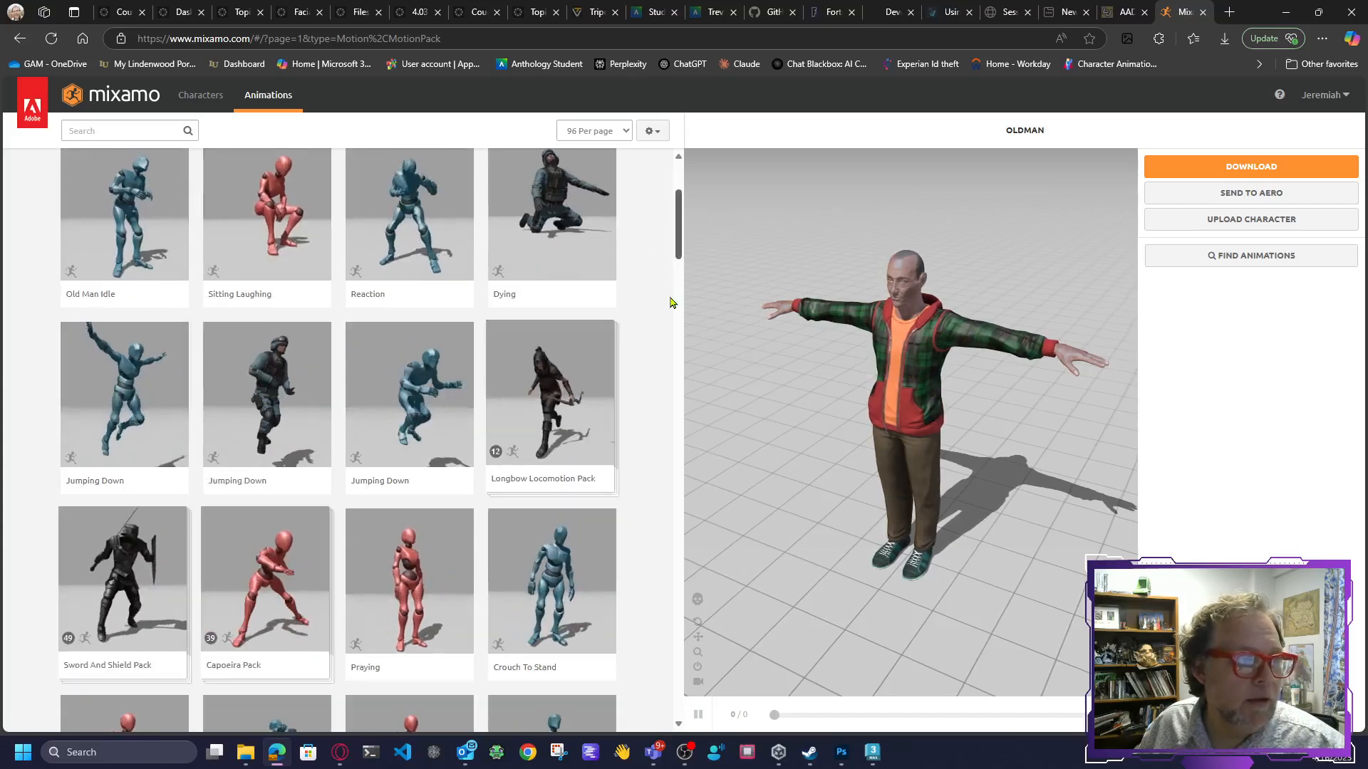
scroll(427, 242, "down", 7)
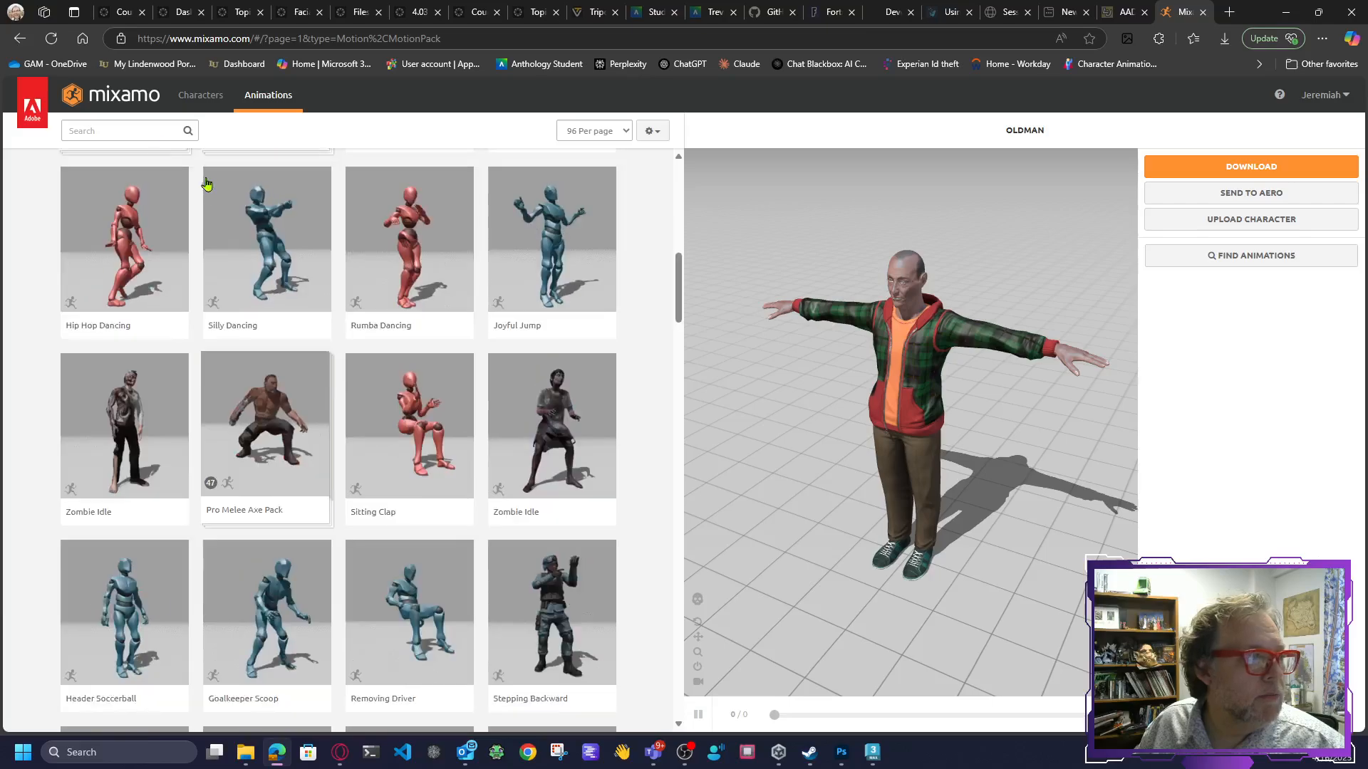
left_click(124, 130)
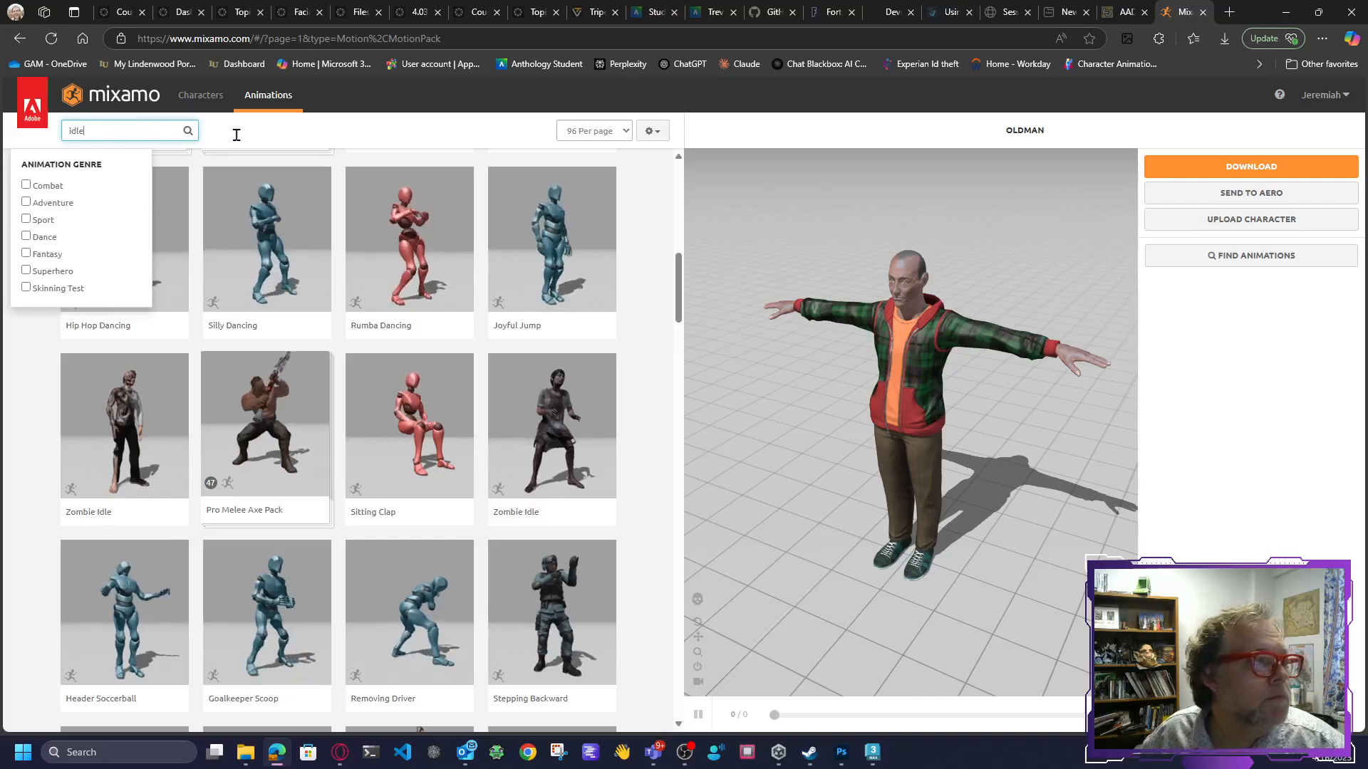
left_click(158, 129)
key("Return")
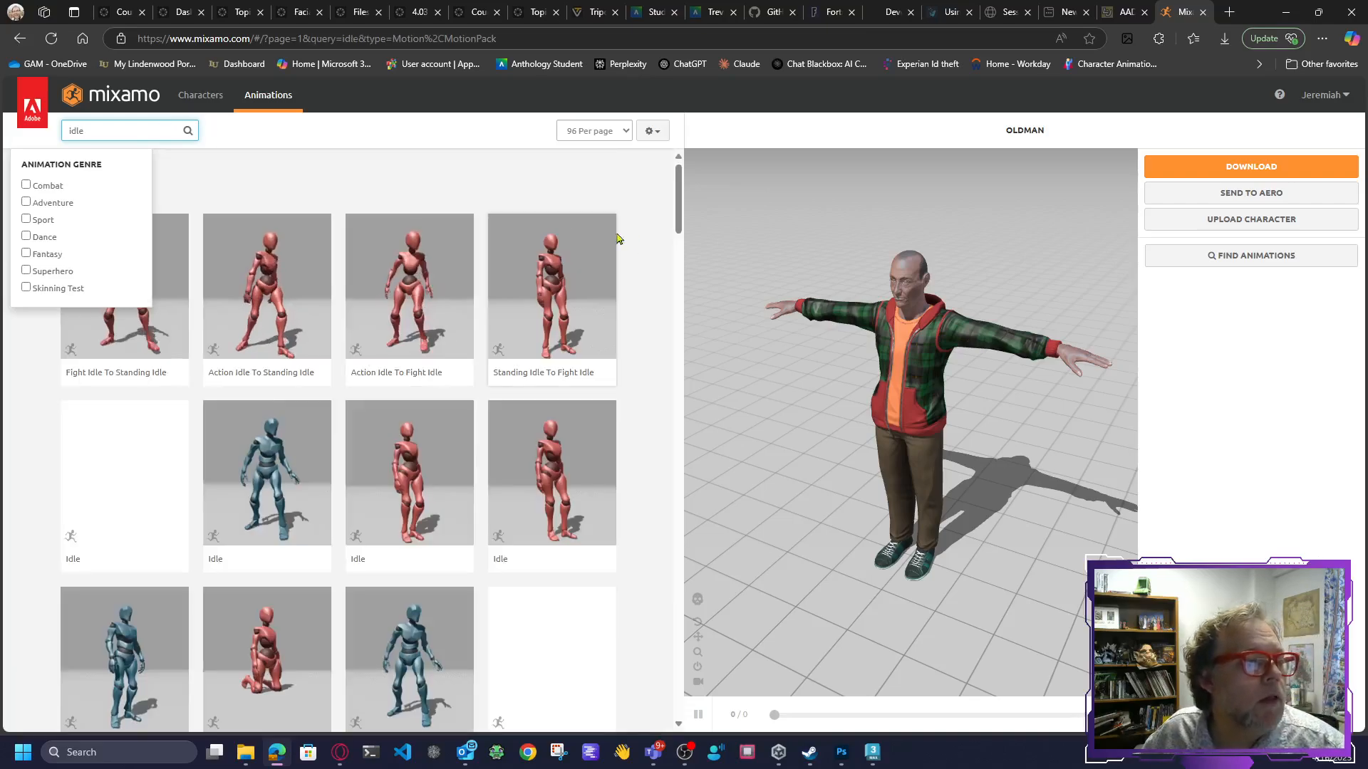
left_click(329, 171)
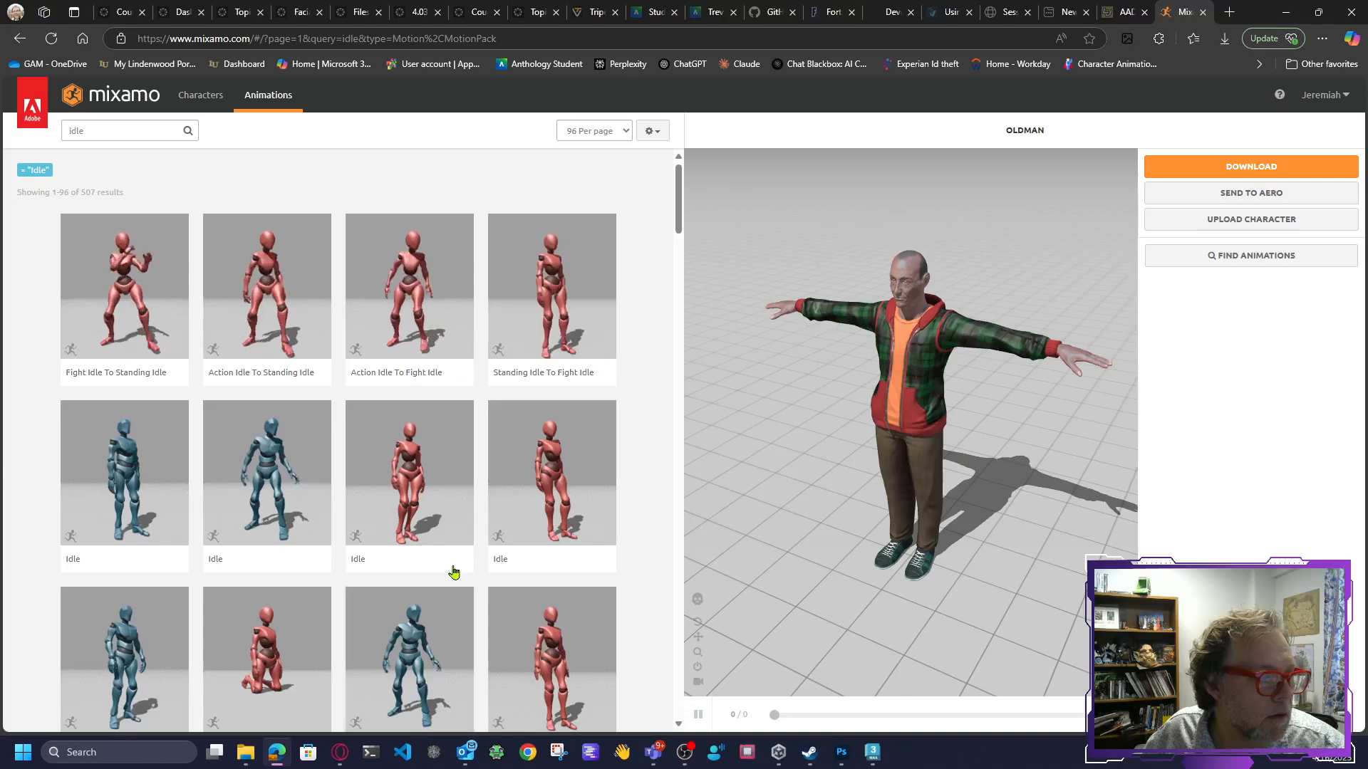
left_click(416, 637)
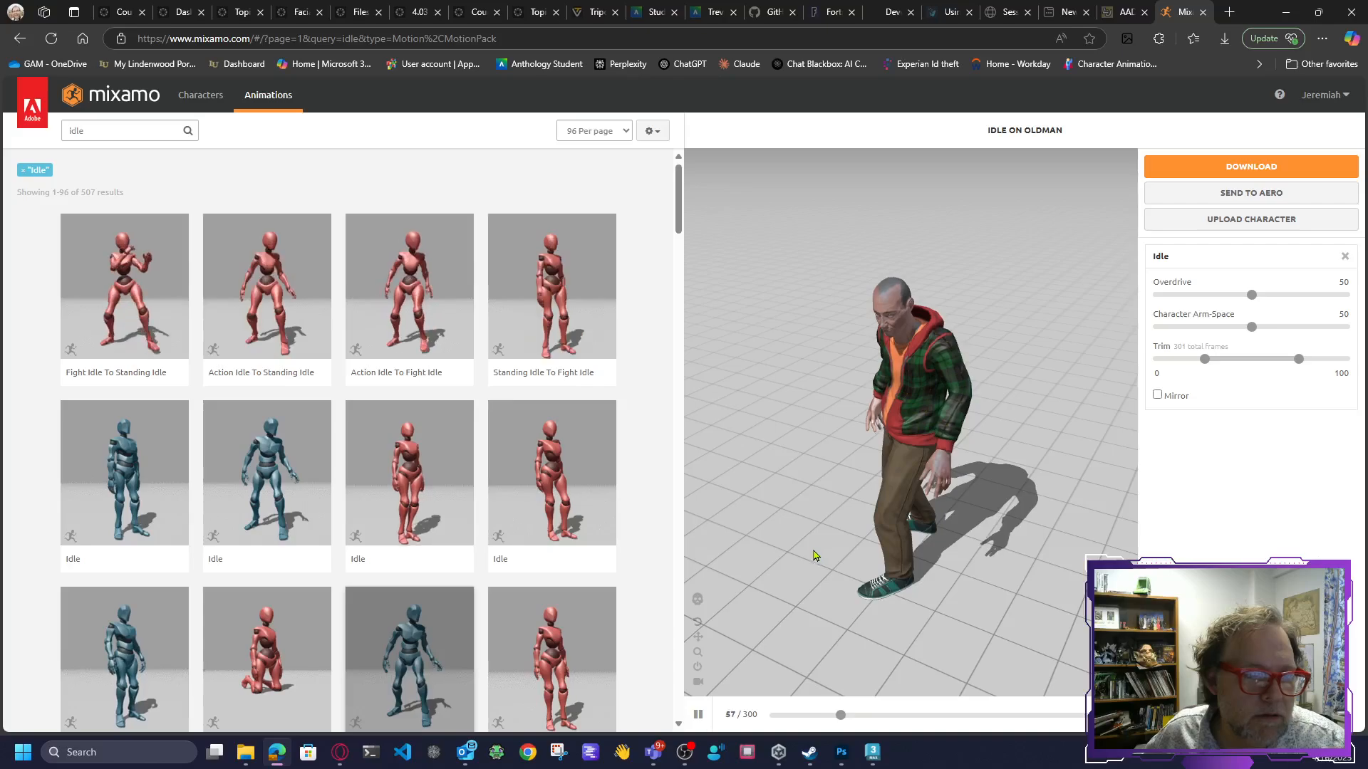
Review the current idle on Oldman, browse the other idle results, and apply the Idle animation shown on the upright red mannequin.
left_click_drag(840, 553, 906, 527)
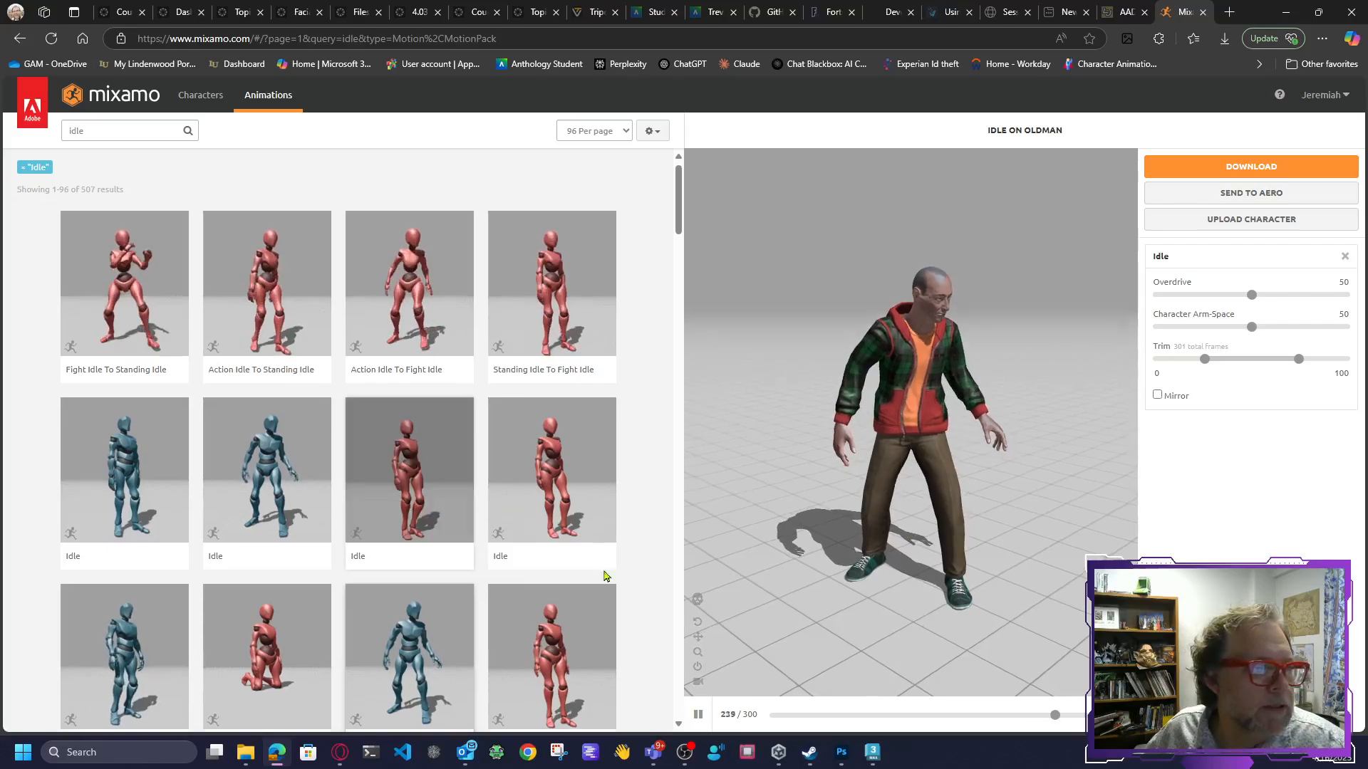
scroll(677, 334, "down", 3)
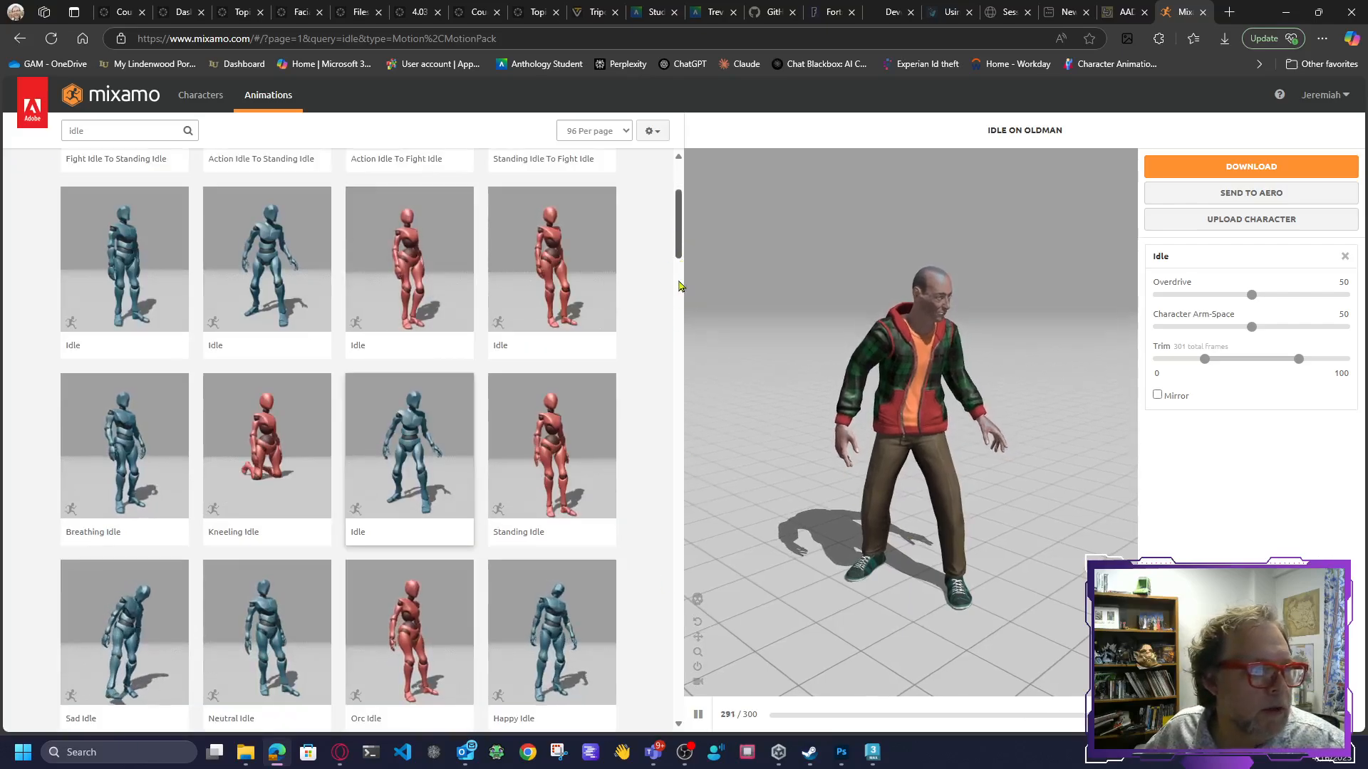
scroll(670, 320, "down", 9)
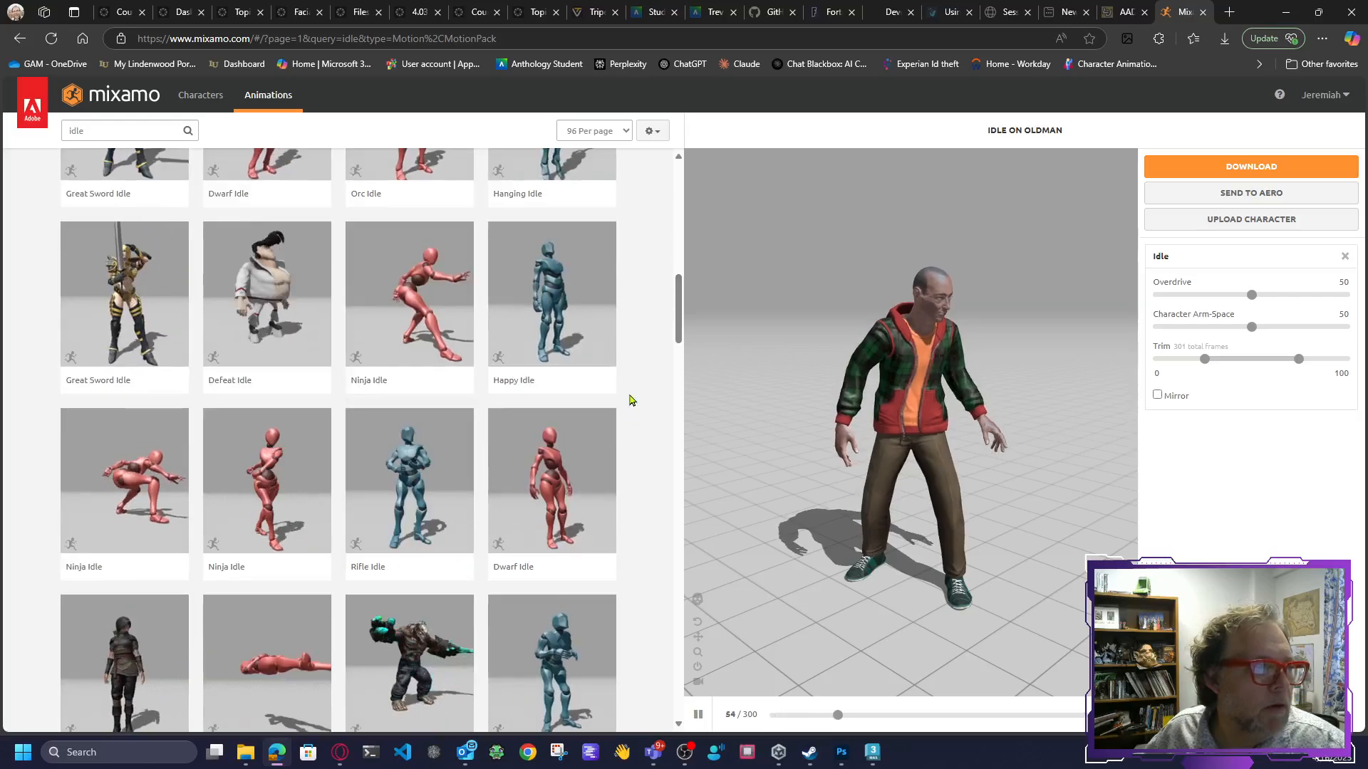
scroll(633, 391, "up", 4)
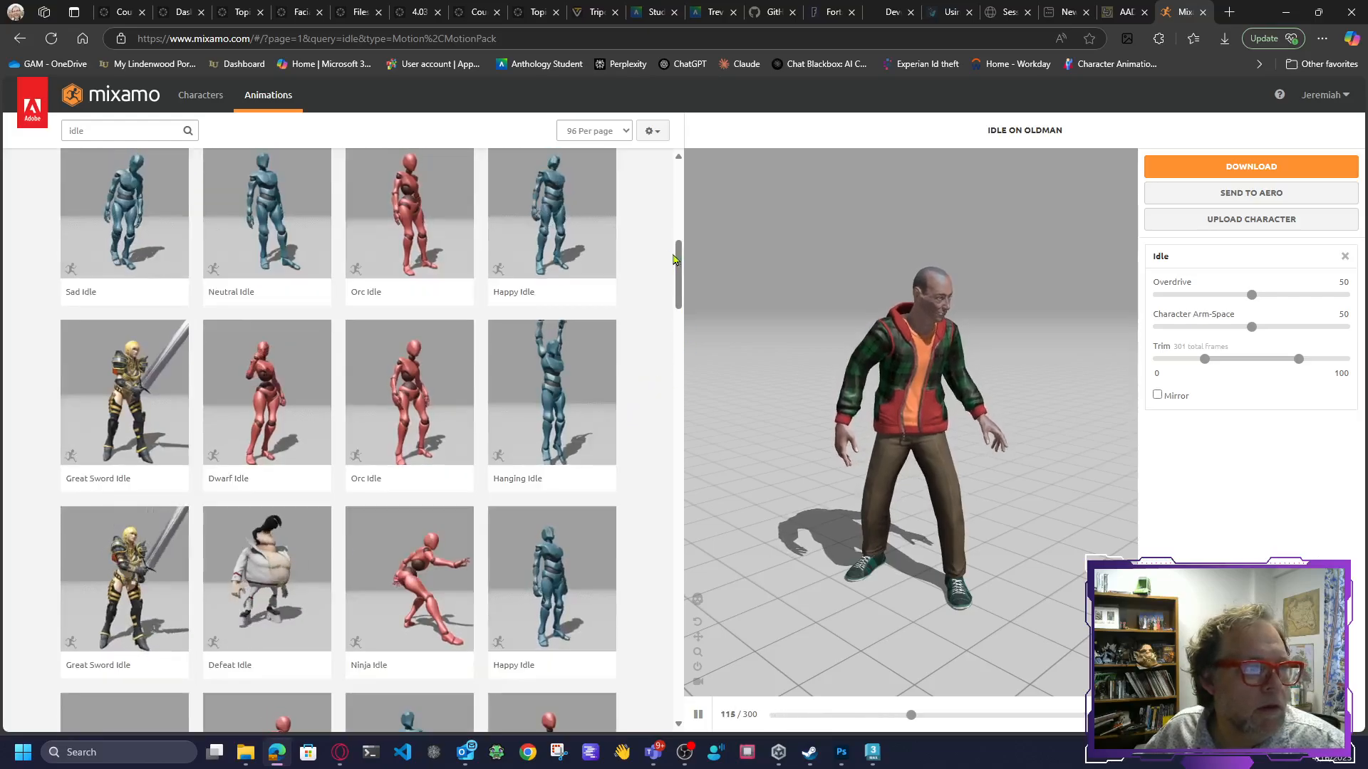
scroll(445, 511, "up", 1)
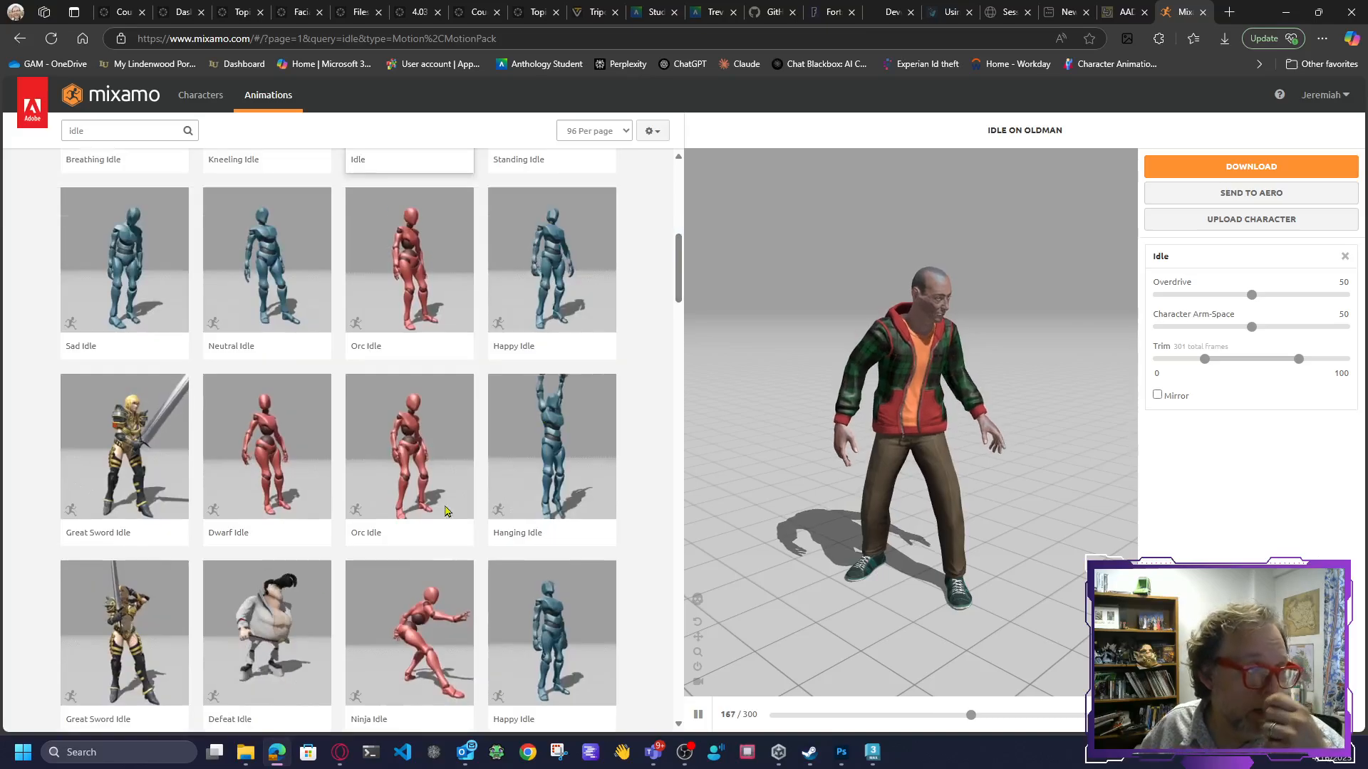
scroll(445, 511, "up", 8)
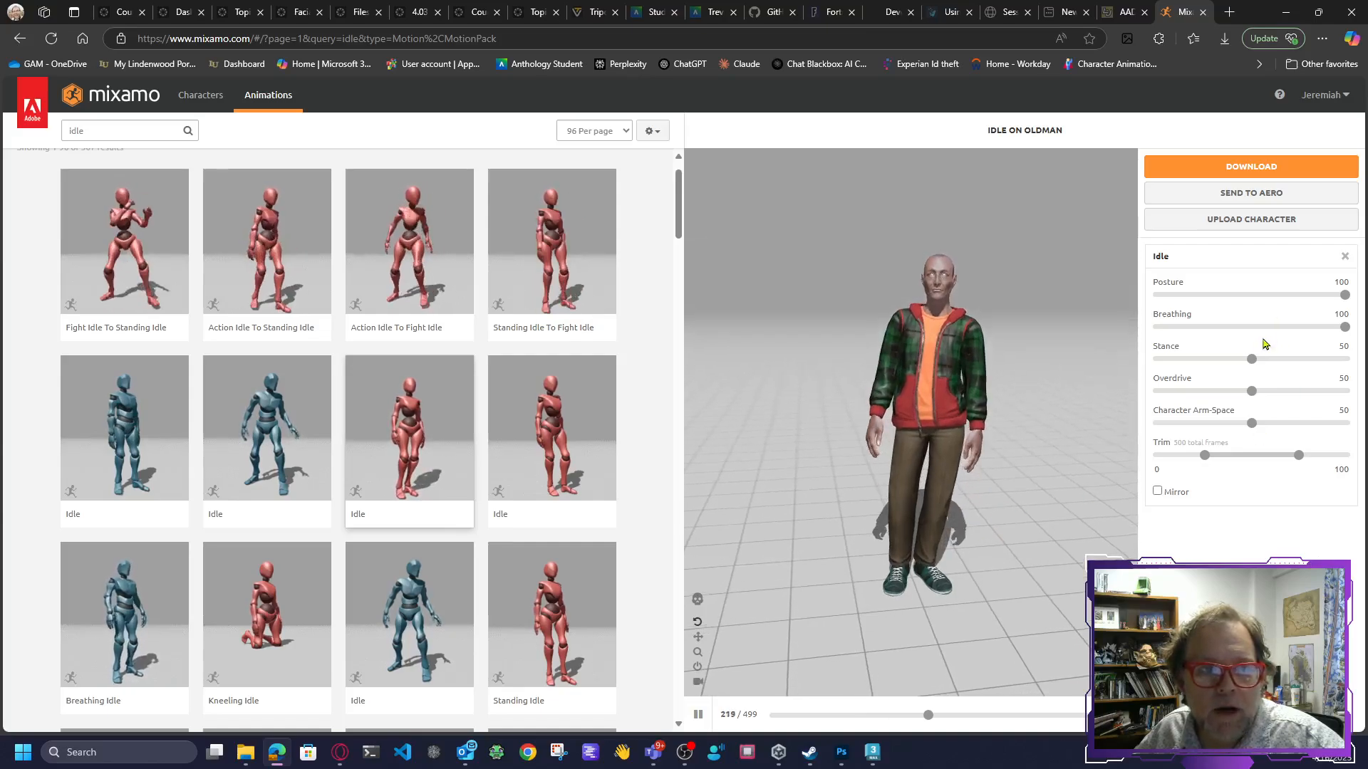
Set the animation's Stance to 68 and Character Arm-Space to 59, and download it as FBX Binary with skin, 30 fps, no keyframe reduction.
left_click_drag(1252, 358, 1285, 360)
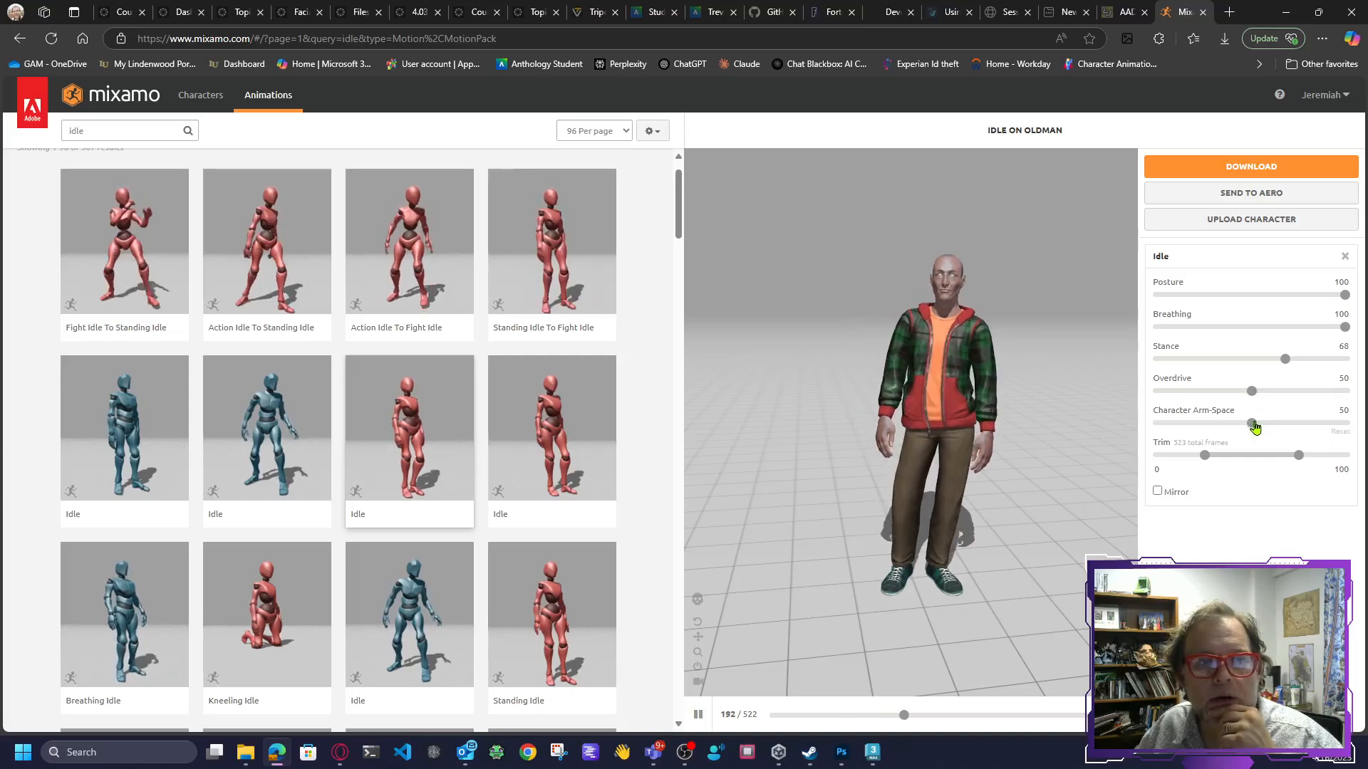
left_click_drag(1251, 424, 1268, 424)
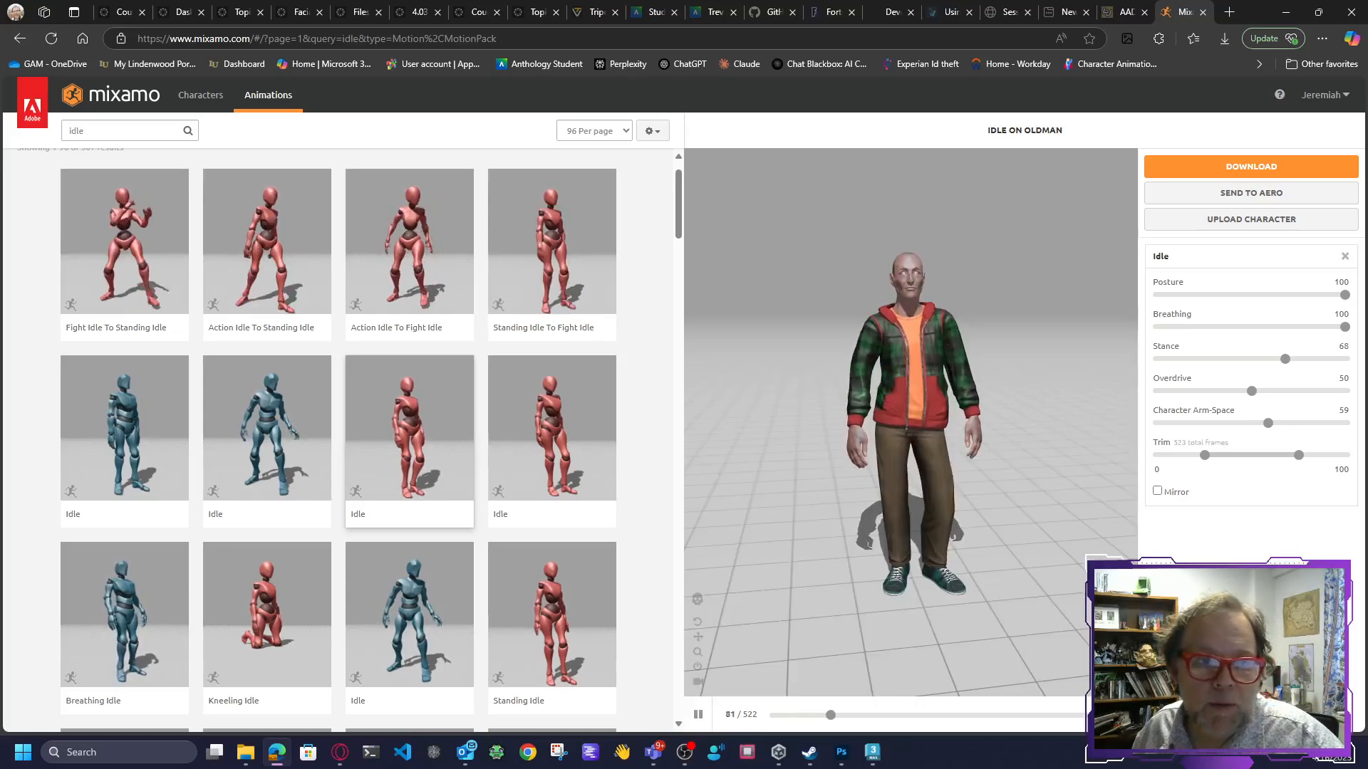
left_click(1248, 168)
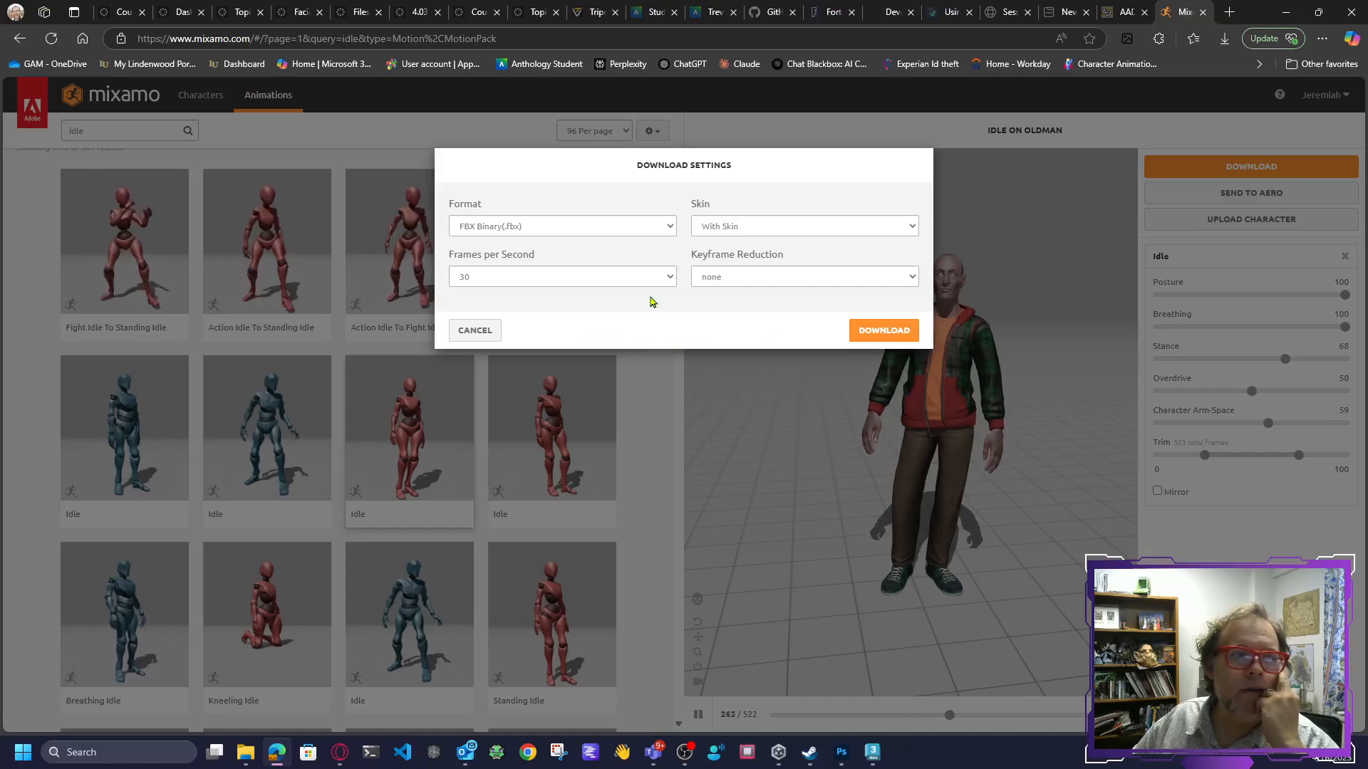
left_click(884, 332)
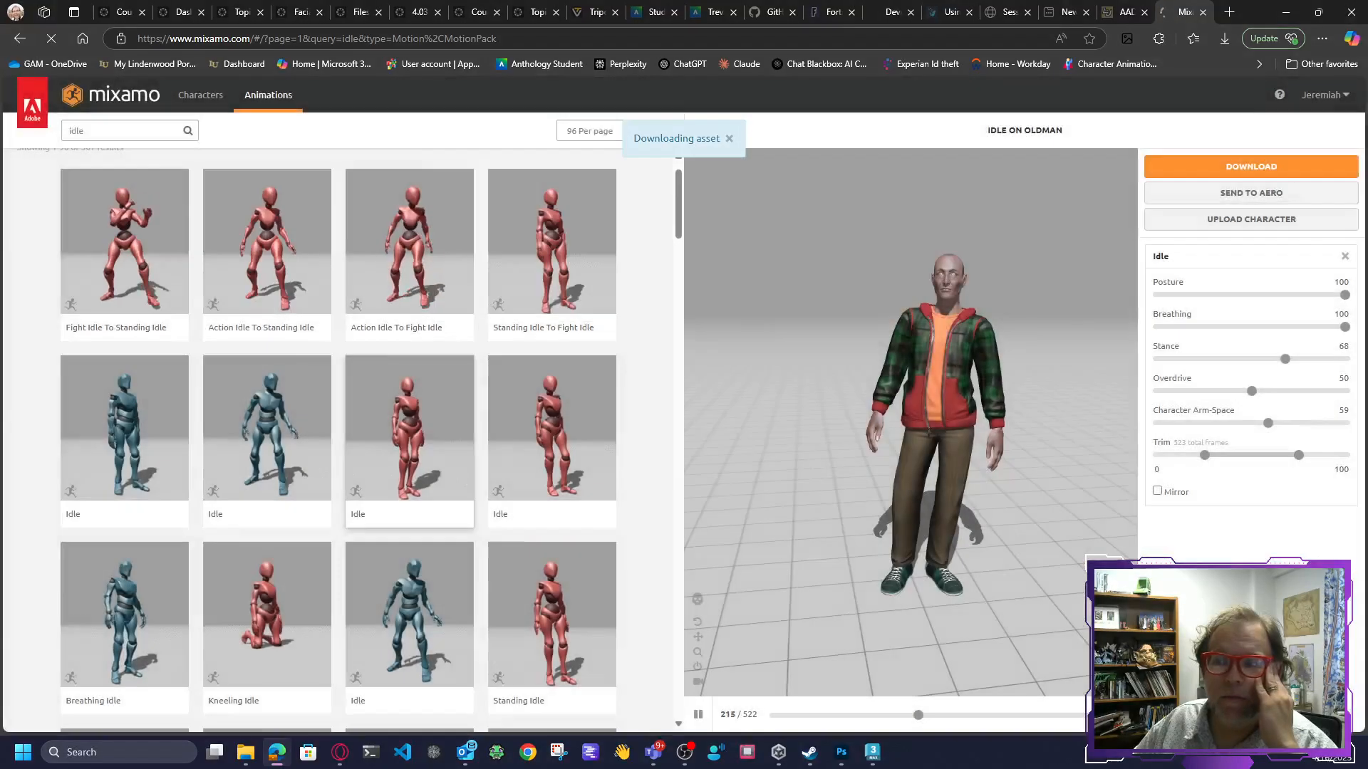
Remove the Idle animation from Oldman and open the download settings for the unanimated character.
left_click(1344, 255)
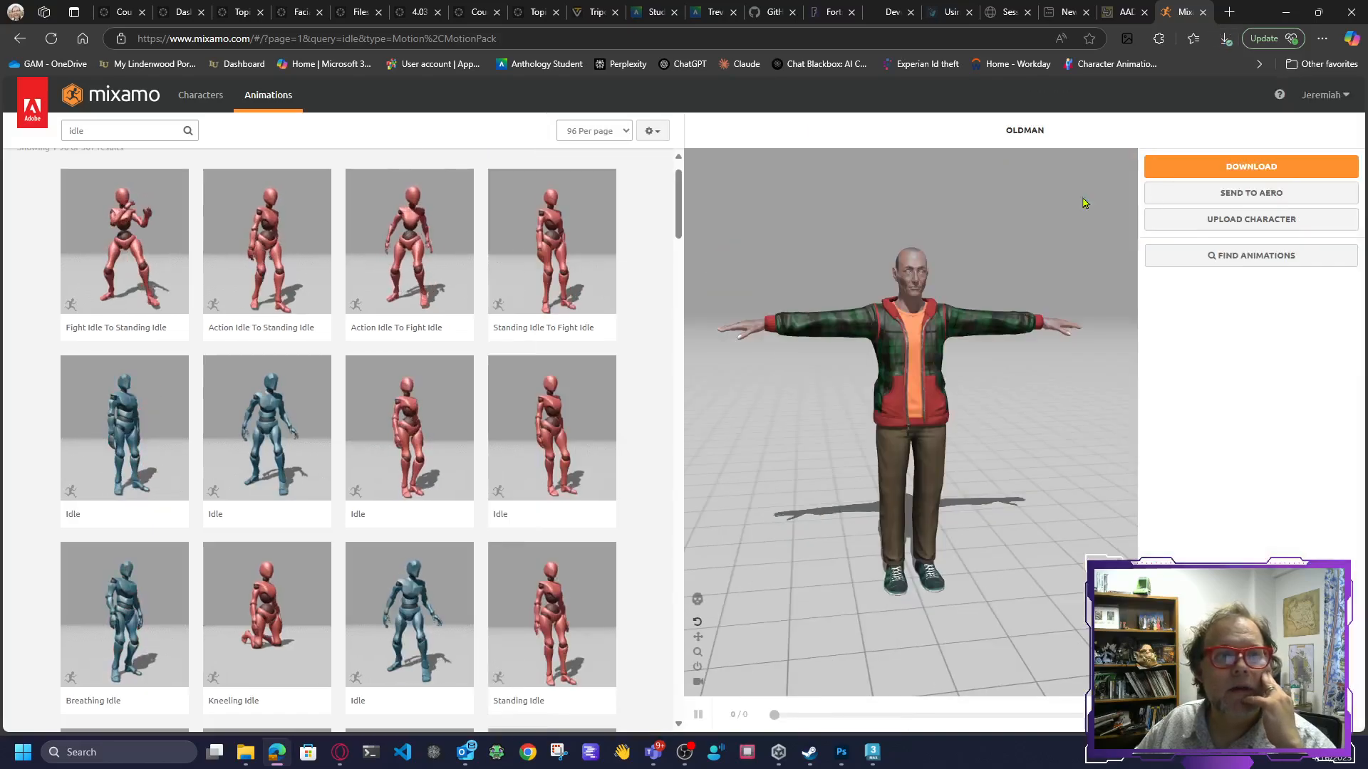
left_click(1218, 174)
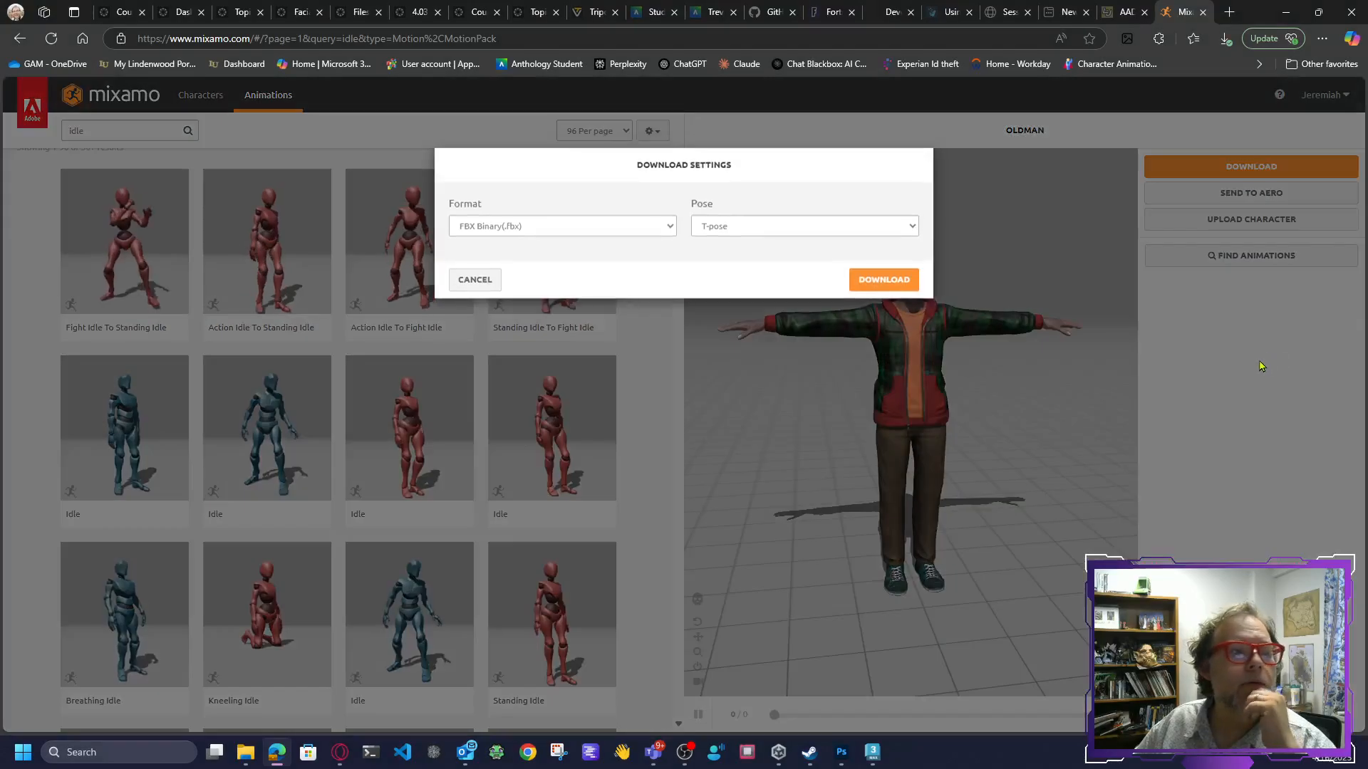